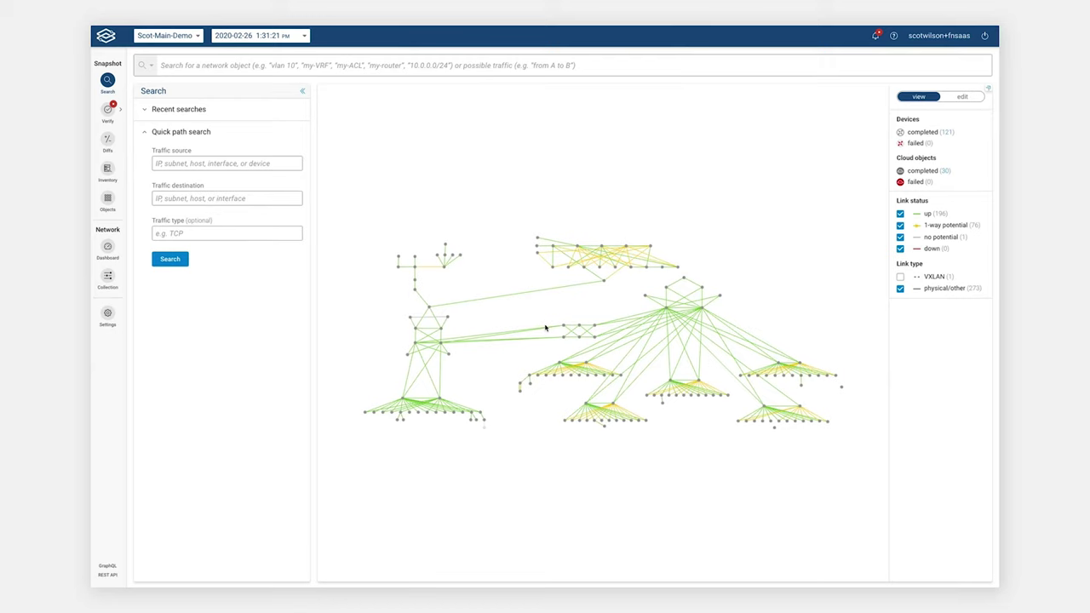
Search the network snapshot for the subnet 10.101.21.0/24
left_click(180, 64)
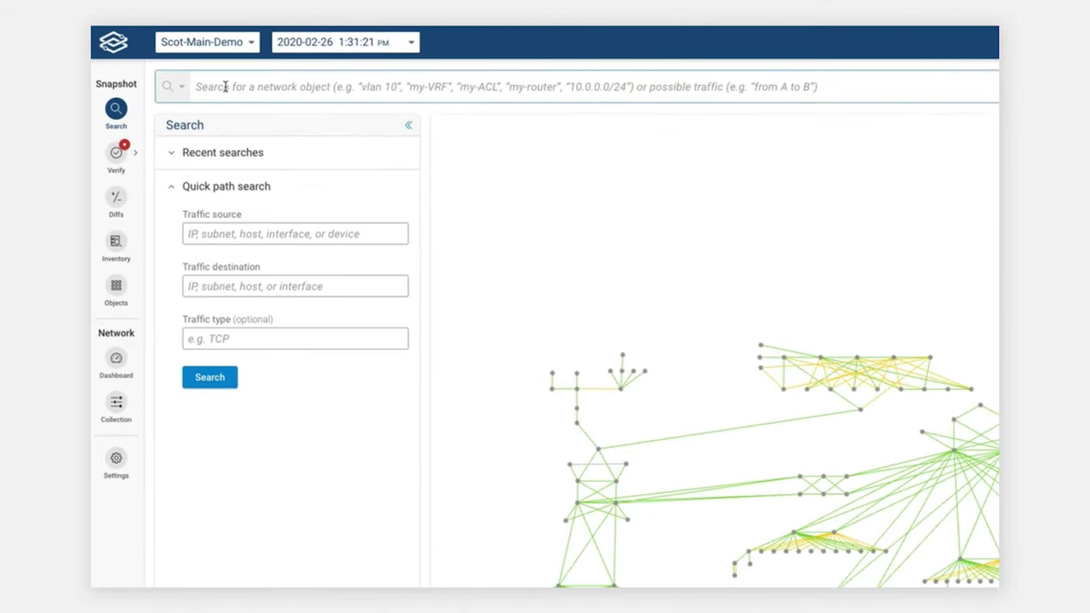
type("10.10")
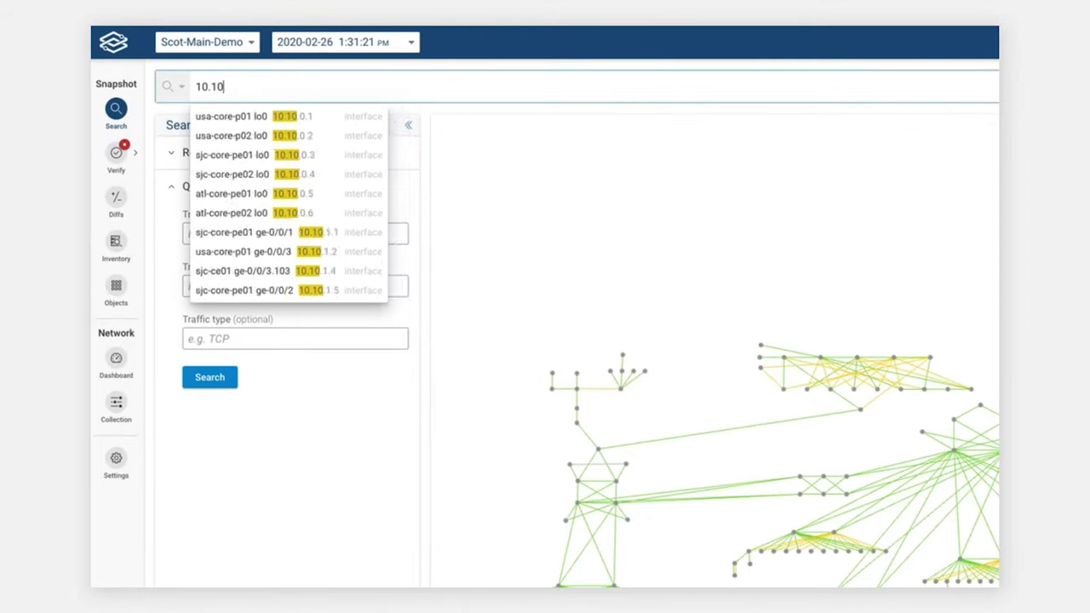
type("1.21.0/")
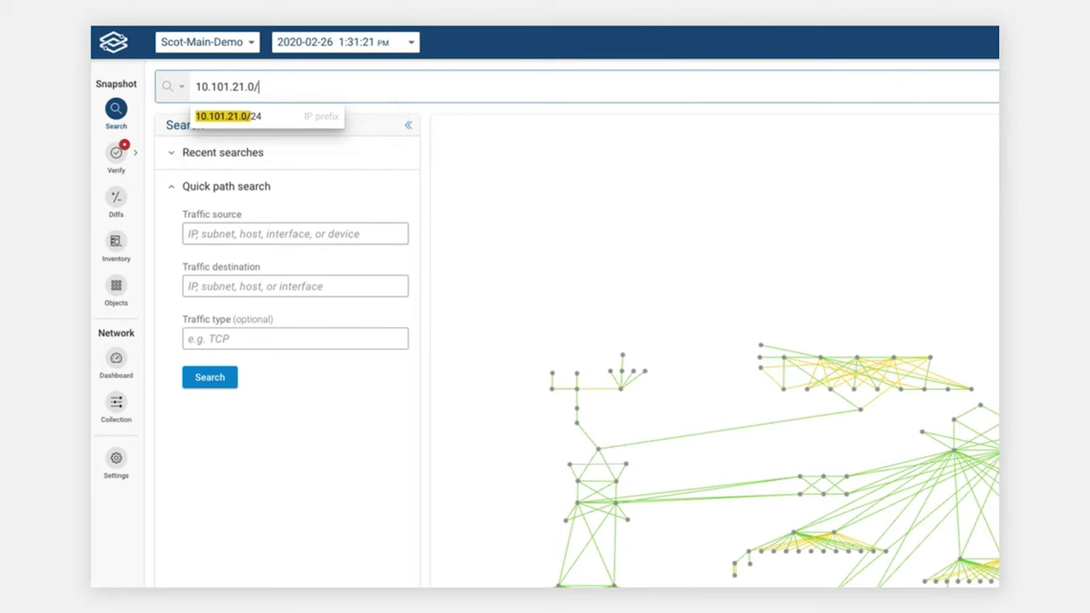
type("24")
key("Return")
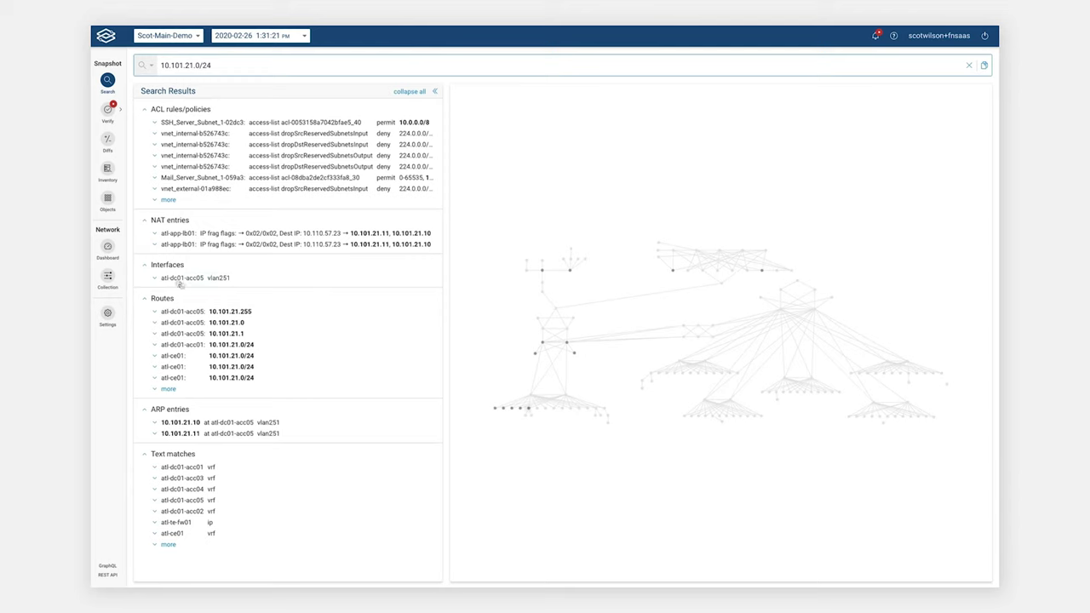
Expand the ARP entry for 10.101.21.10, open its vlan251 interface details, and select the device name atl-dc01-acc05
left_click(227, 423)
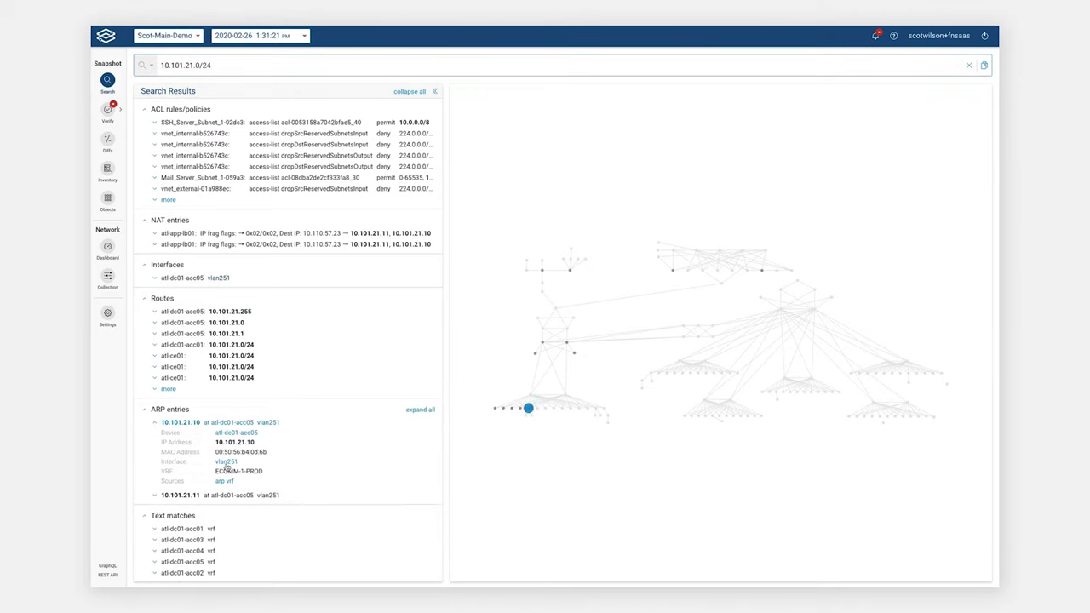
left_click(227, 463)
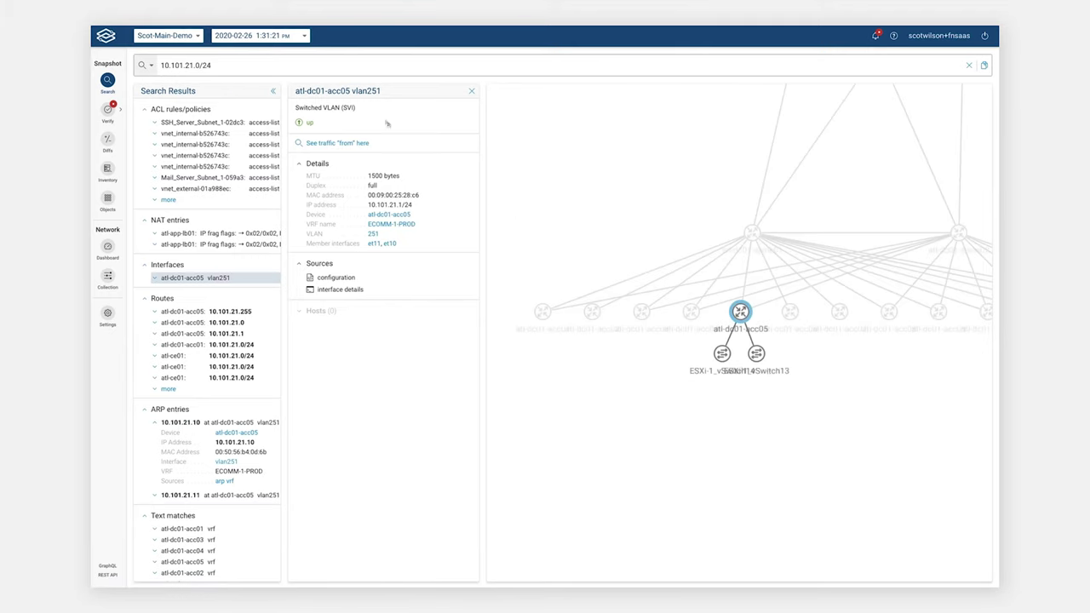
left_click_drag(296, 90, 349, 88)
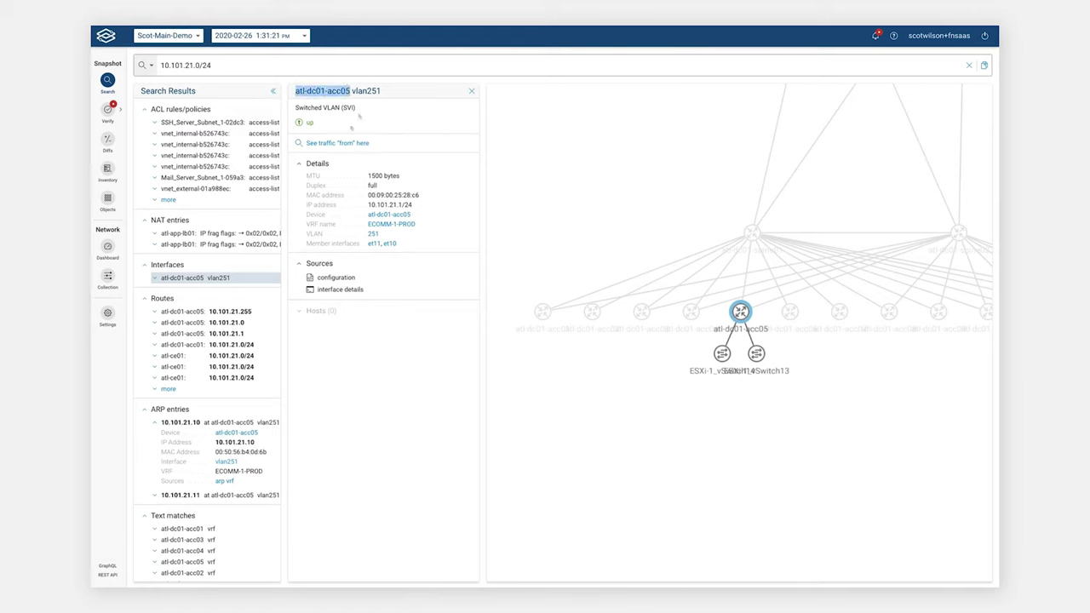
Clear the subnet search and run a traffic path search from anywhere to destination IP 10.101.21.0/24
left_click(221, 65)
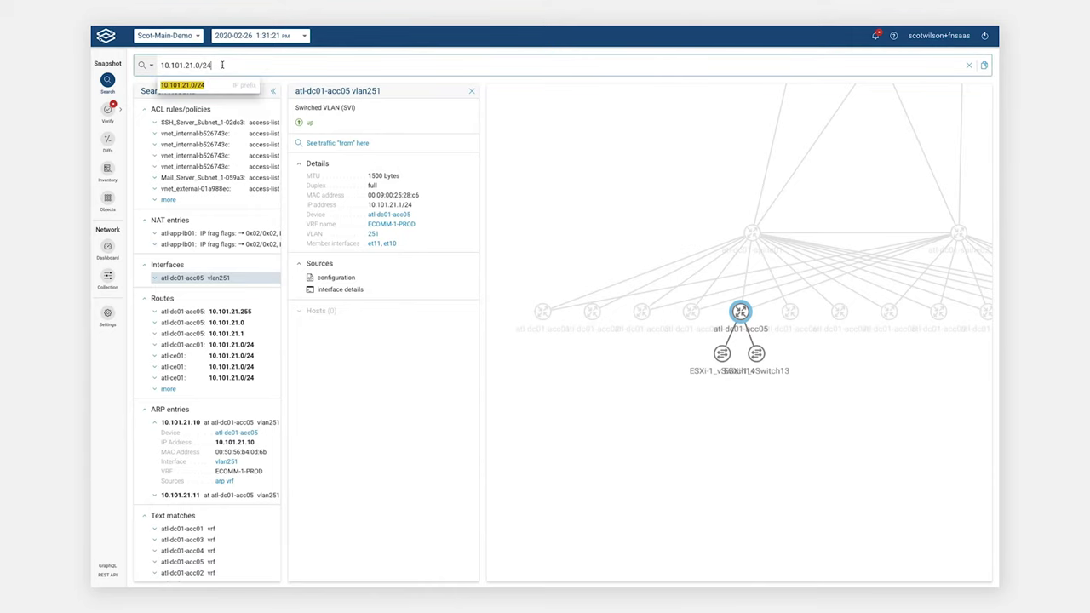
left_click(968, 65)
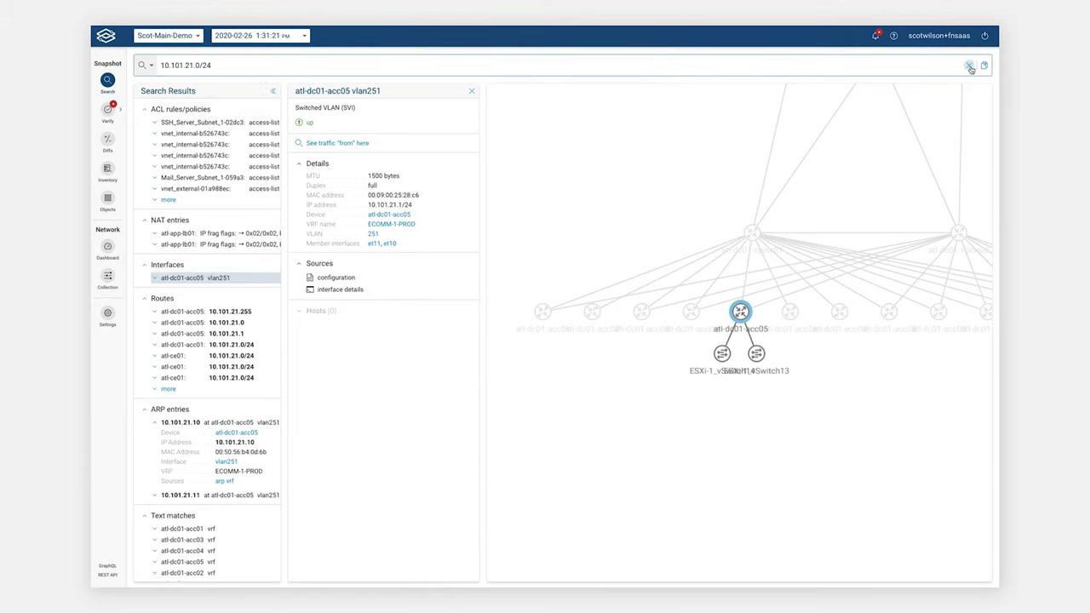
left_click(271, 65)
type("from")
key("Return")
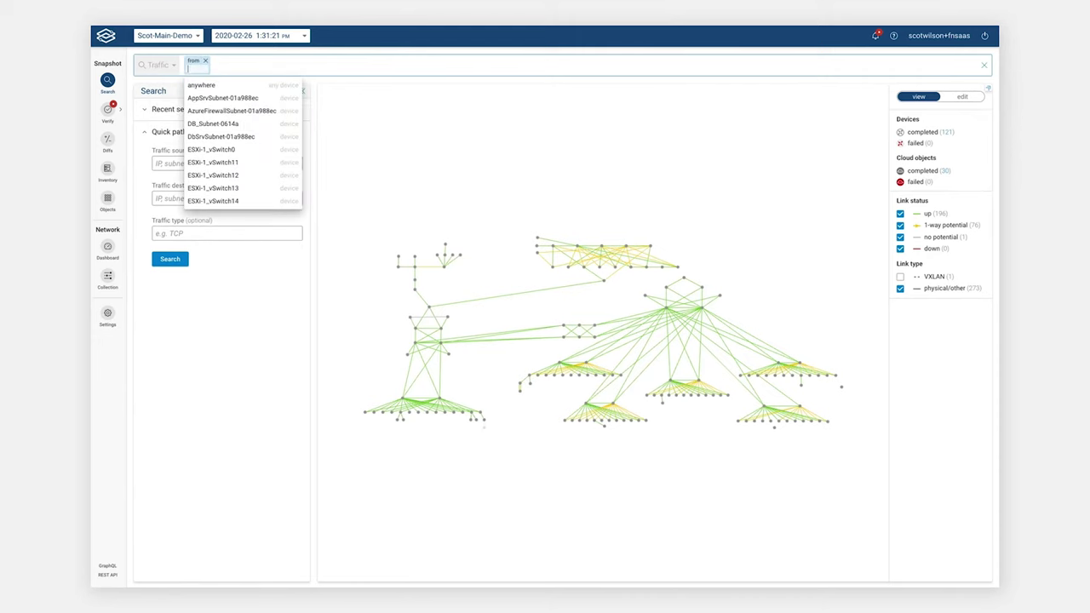
type("anywhere")
key("Return")
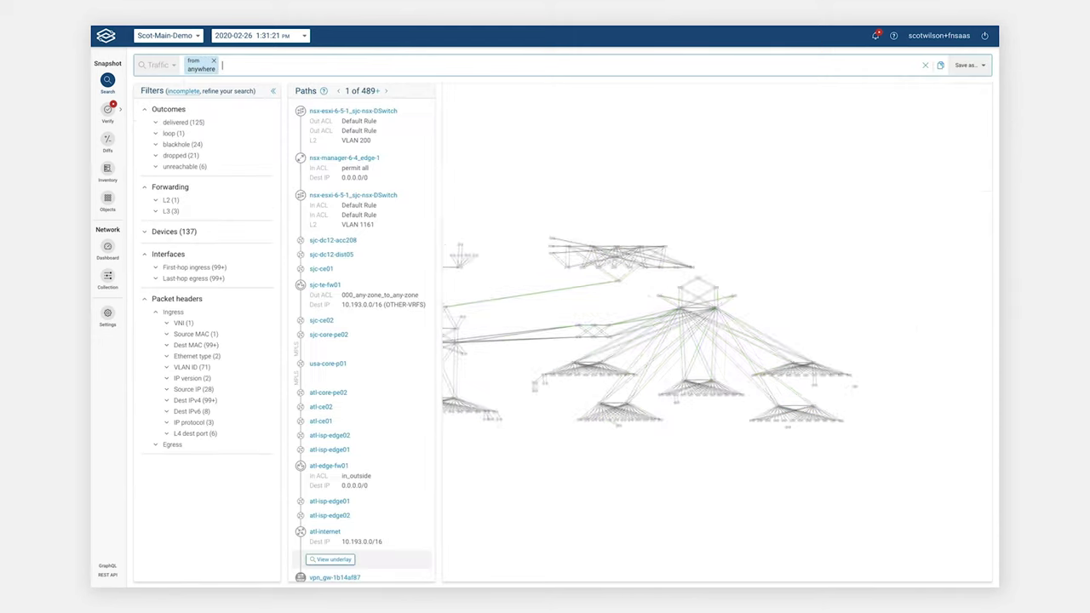
type("10")
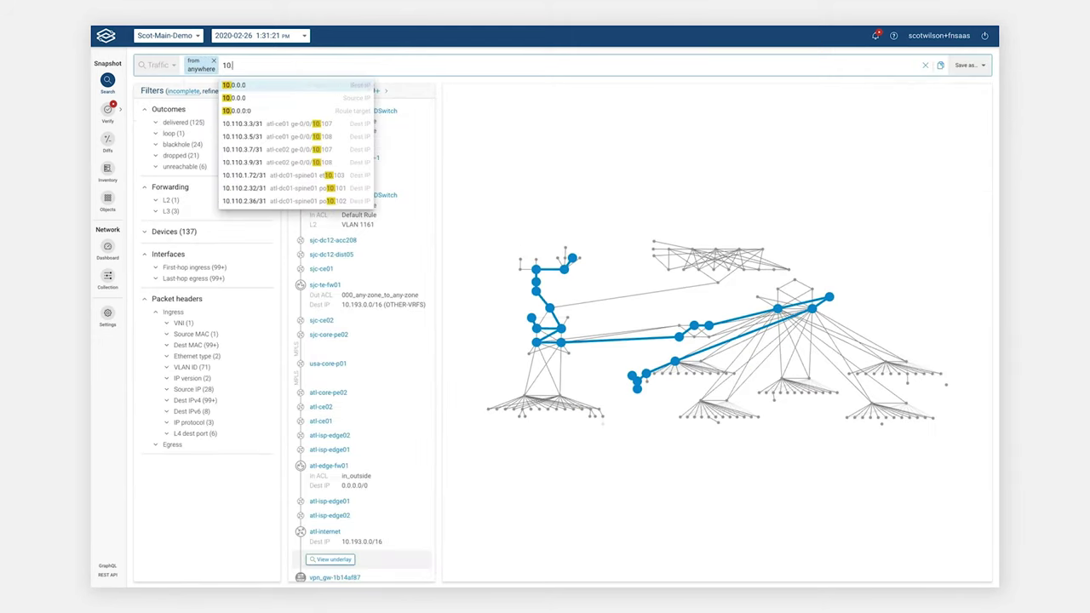
type(".101.21.0/24")
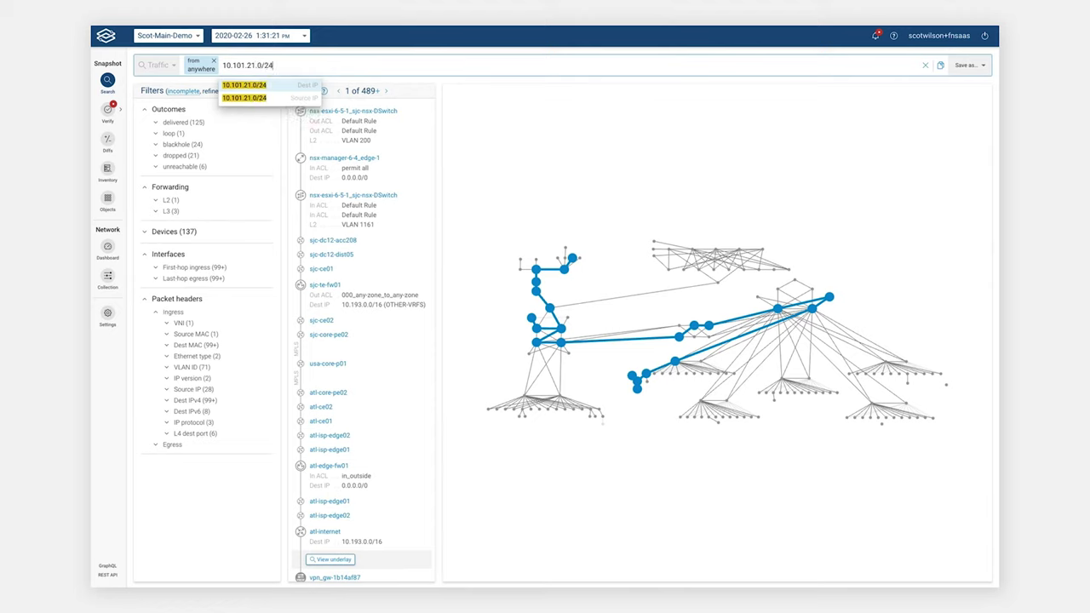
key("Return")
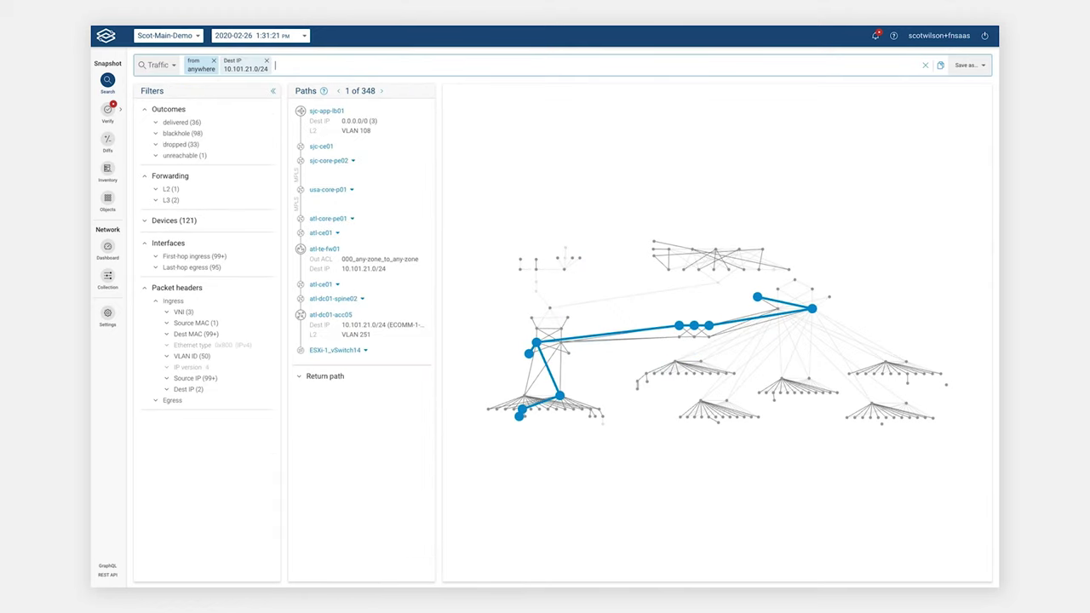
Restrict the path search to traffic passing through atl-dc01-acc05 with status delivered
type("throu")
key("Return")
type("atl-dc01-acc05")
key("Return")
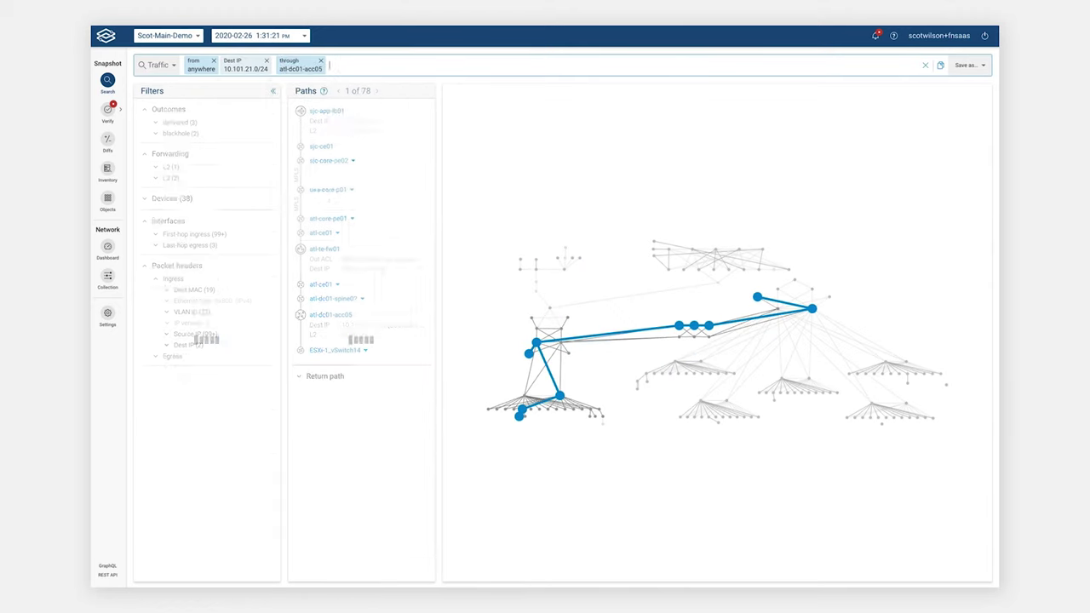
type("del")
key("Return")
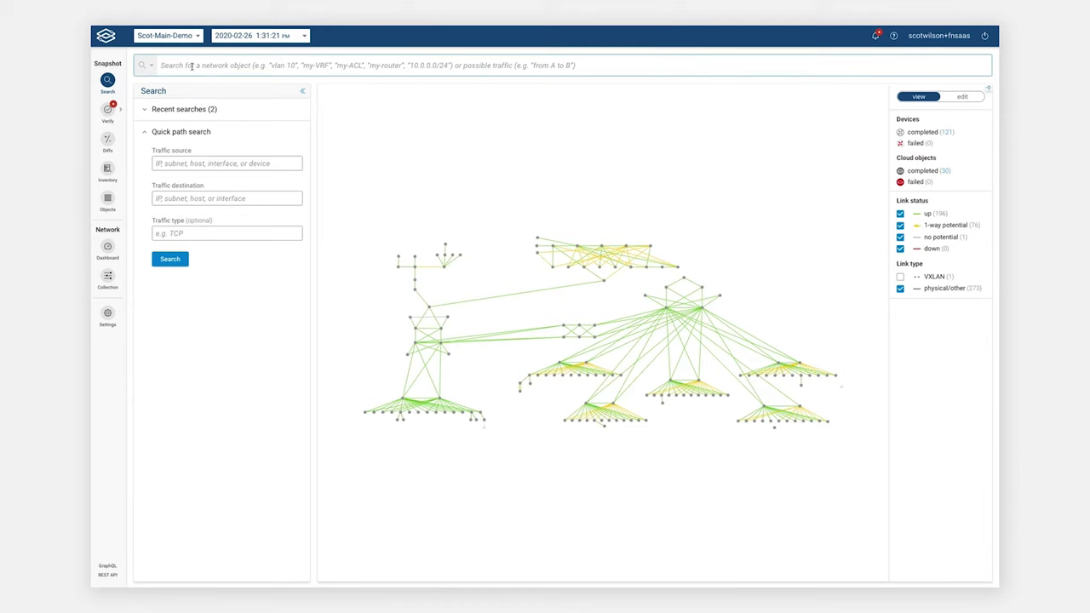
Search the network snapshot for the host 10.101.21.11
left_click(191, 66)
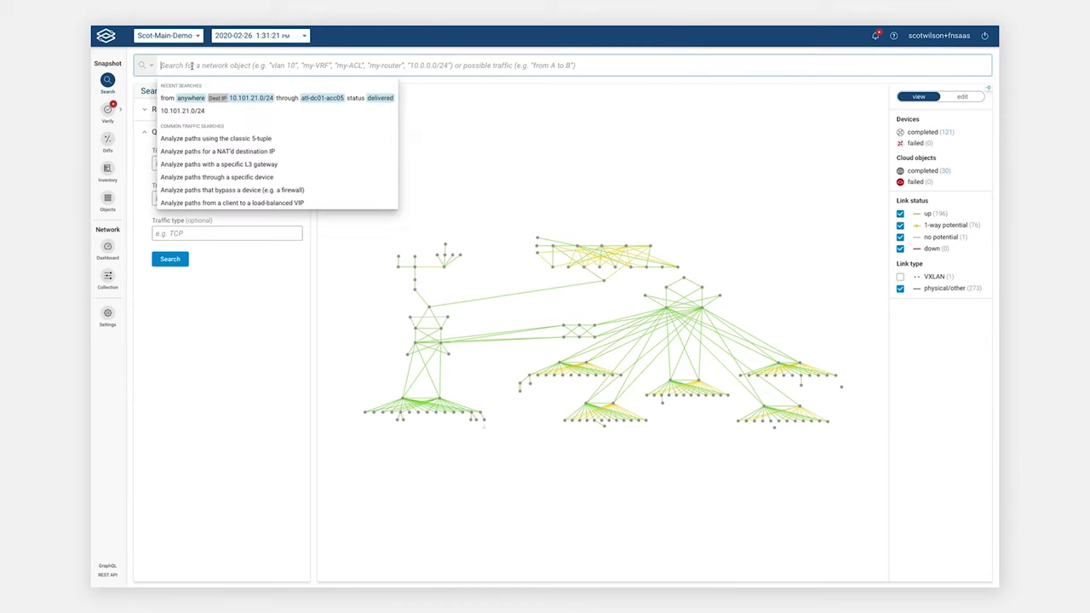
type("10.101.")
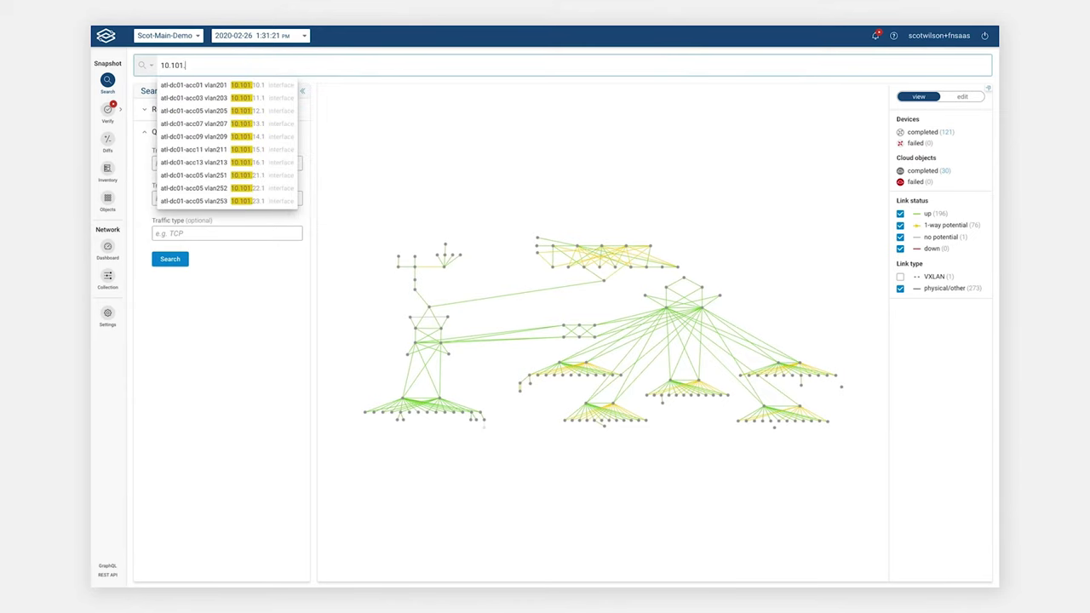
type("21.11")
key("Return")
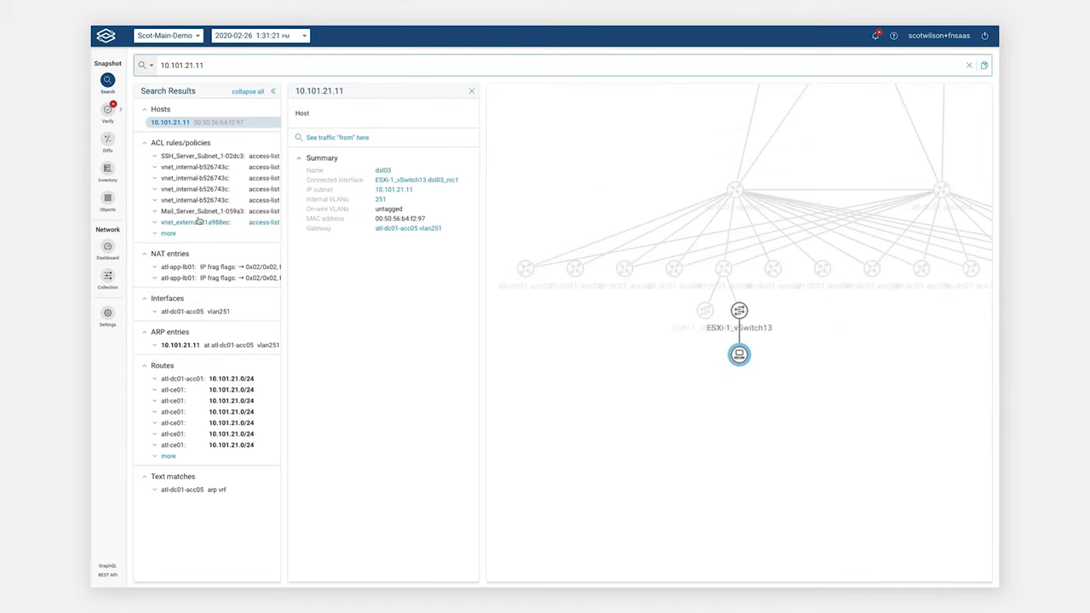
Expand the first atl-app-lb01 NAT entry and copy its matched destination IP, 10.110.57.23
left_click(188, 269)
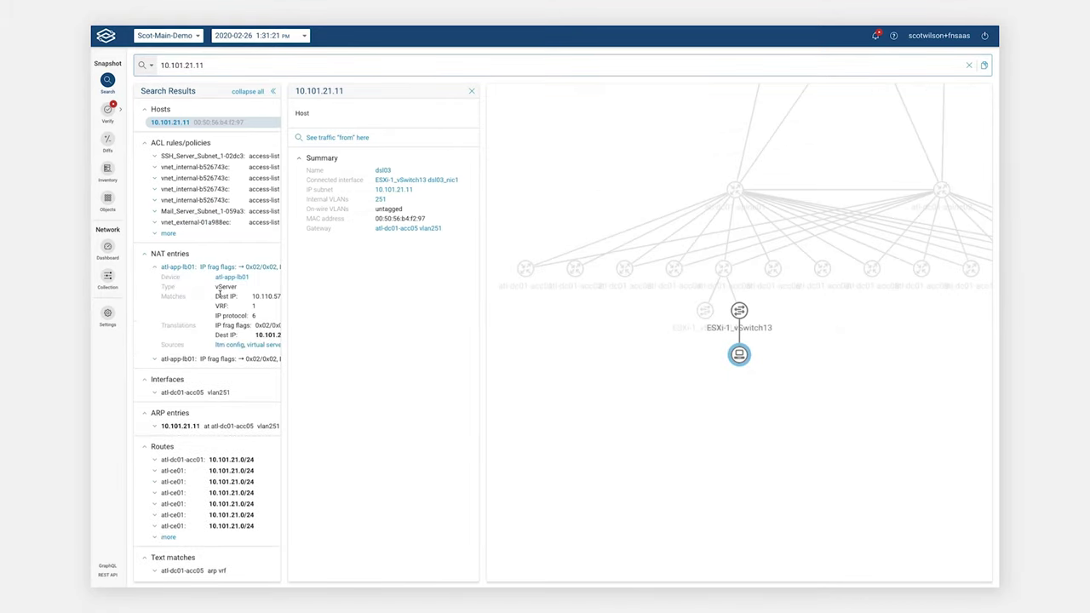
scroll(200, 294, "right", 2)
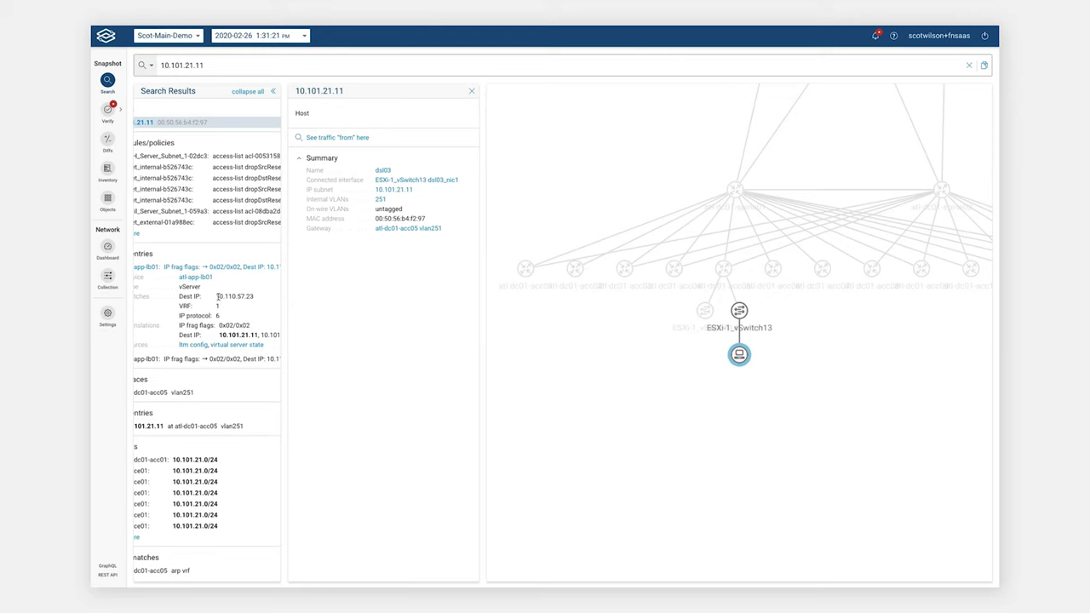
left_click_drag(217, 295, 256, 300)
key("ctrl+c")
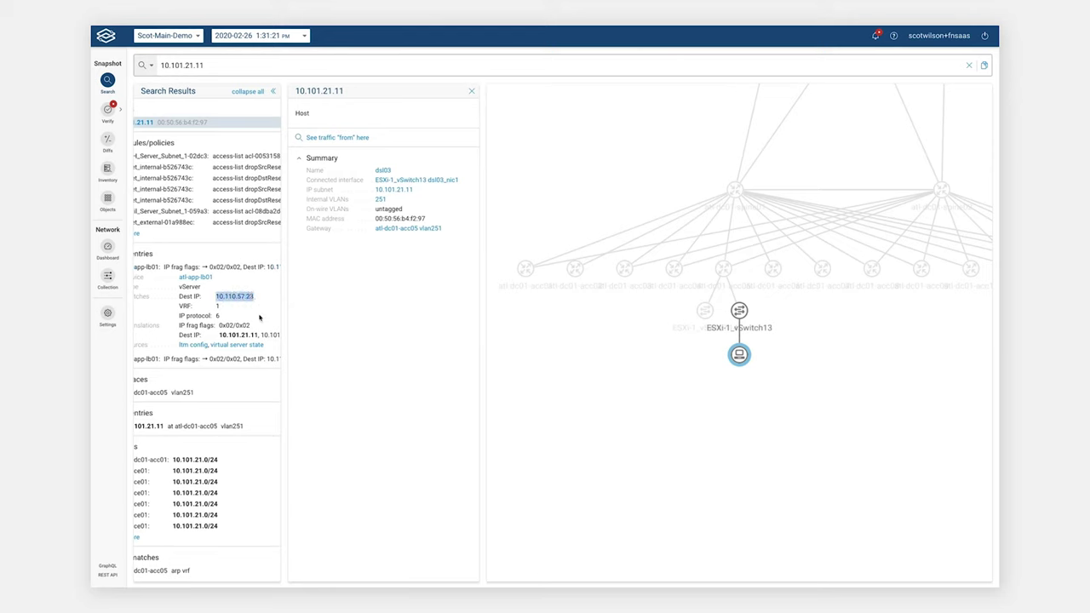
Replace the host search with a search for the copied load balancer address, 10.110.57.23
left_click(197, 64)
key("ctrl+v")
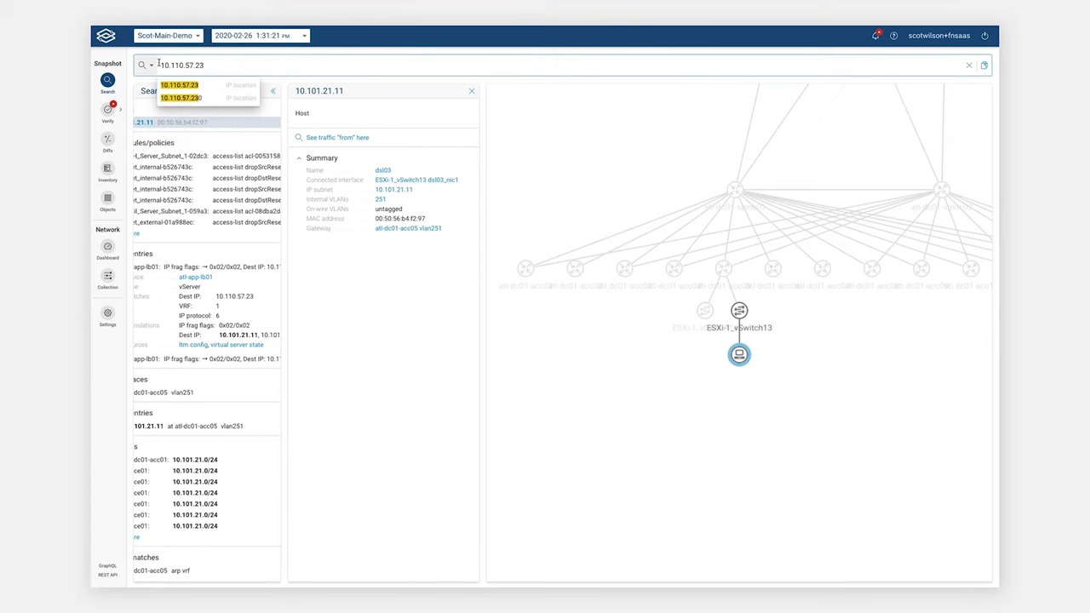
key("Return")
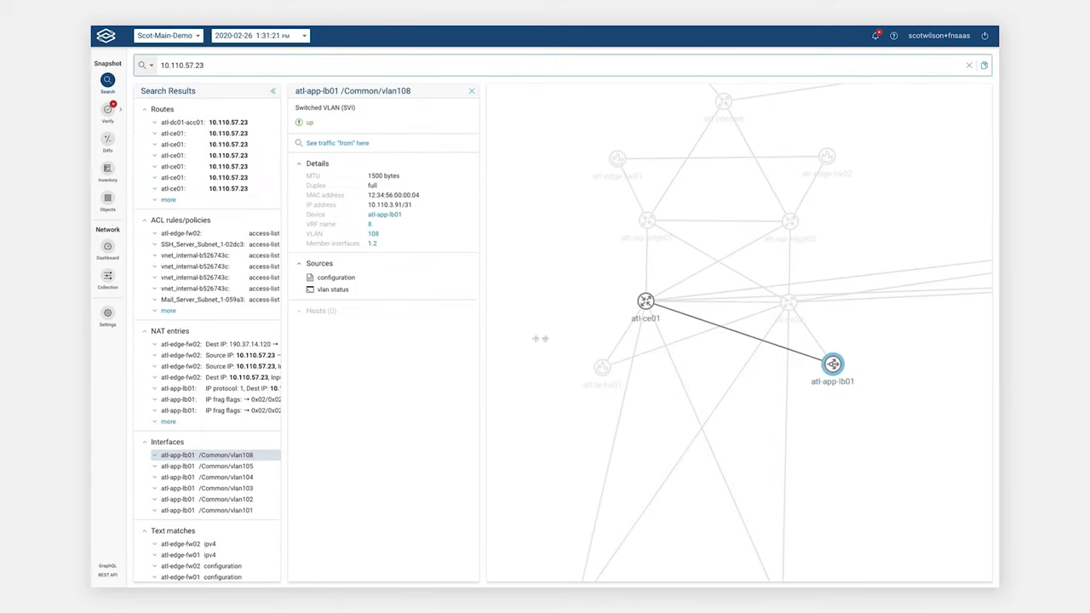
Show all NAT entries, expand the atl-edge-fw01 destination NAT entry, and select its matched destination IP, 190.37.14.120
left_click(170, 422)
scroll(224, 413, "right", 2)
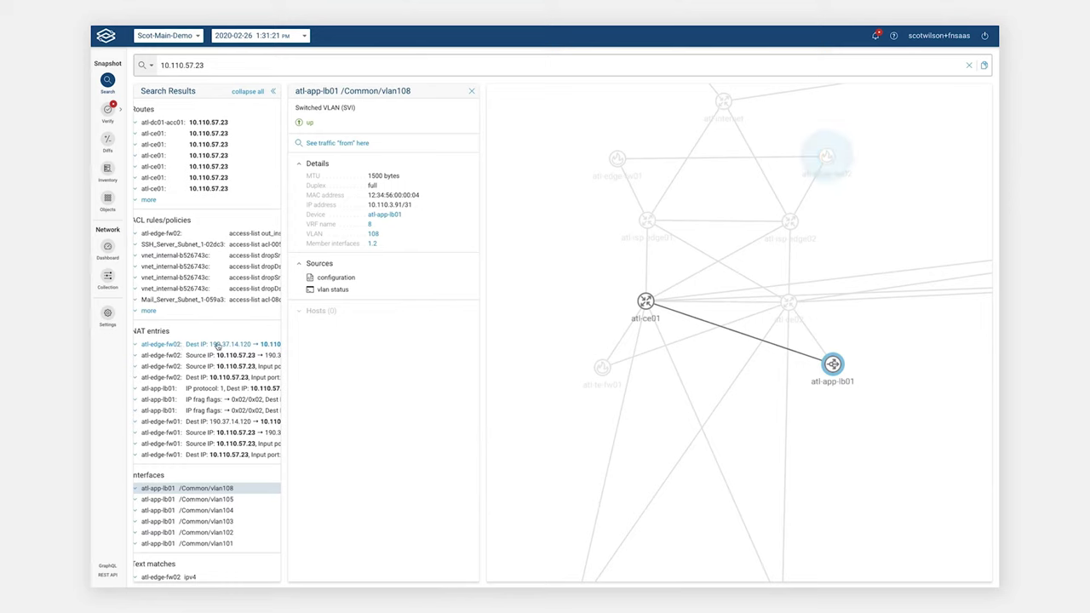
scroll(253, 347, "right", 2)
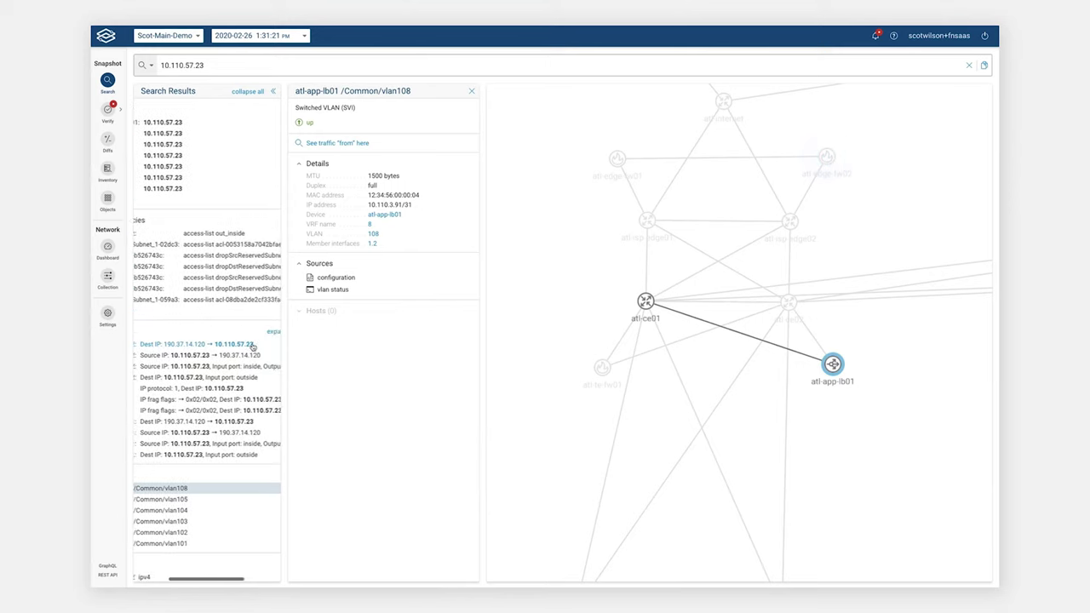
scroll(179, 408, "right", 1)
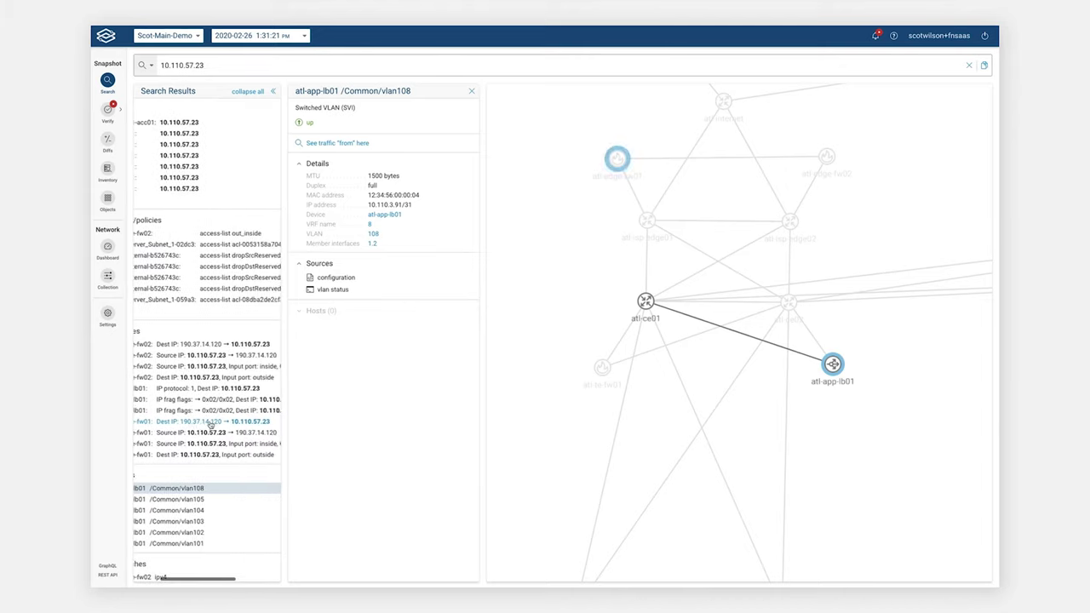
scroll(192, 424, "right", 1)
left_click(185, 420)
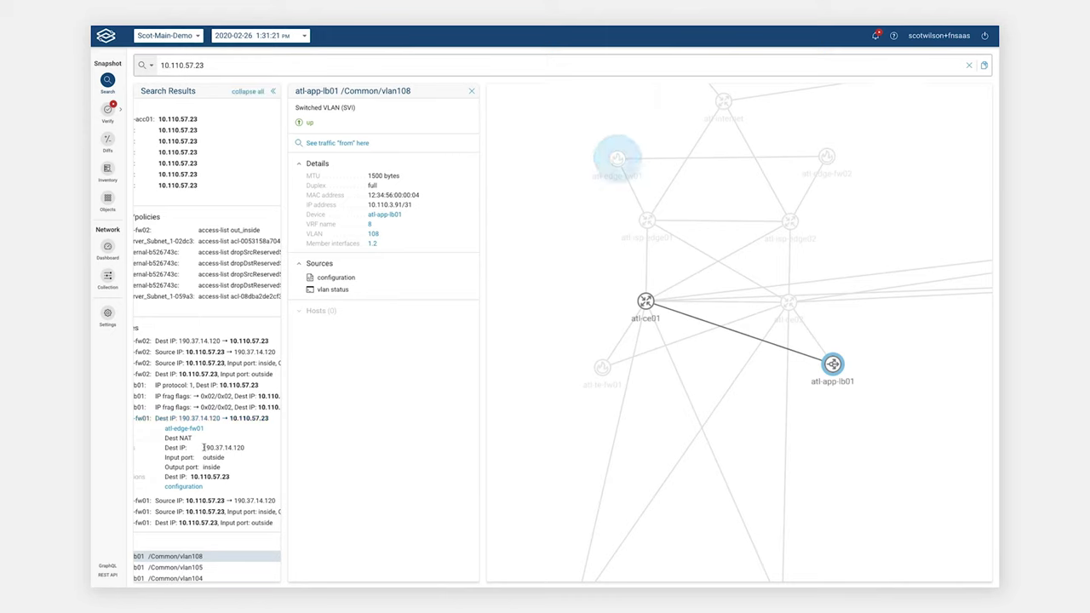
left_click_drag(203, 447, 246, 450)
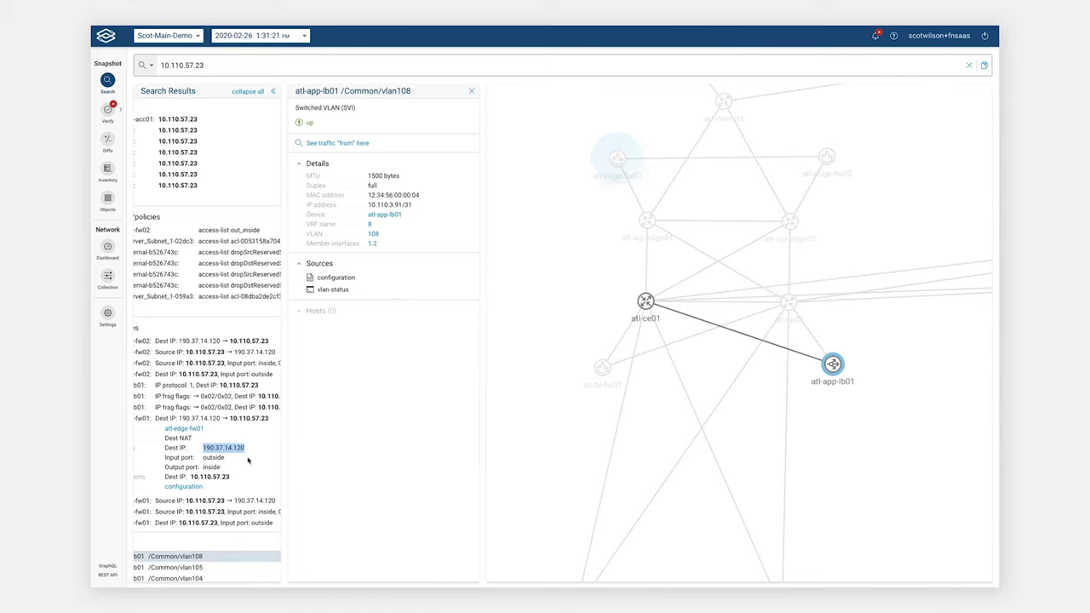
Clear the address search and build a traffic path search from anywhere to destination IP 190.37.14.120
left_click(968, 65)
left_click(357, 67)
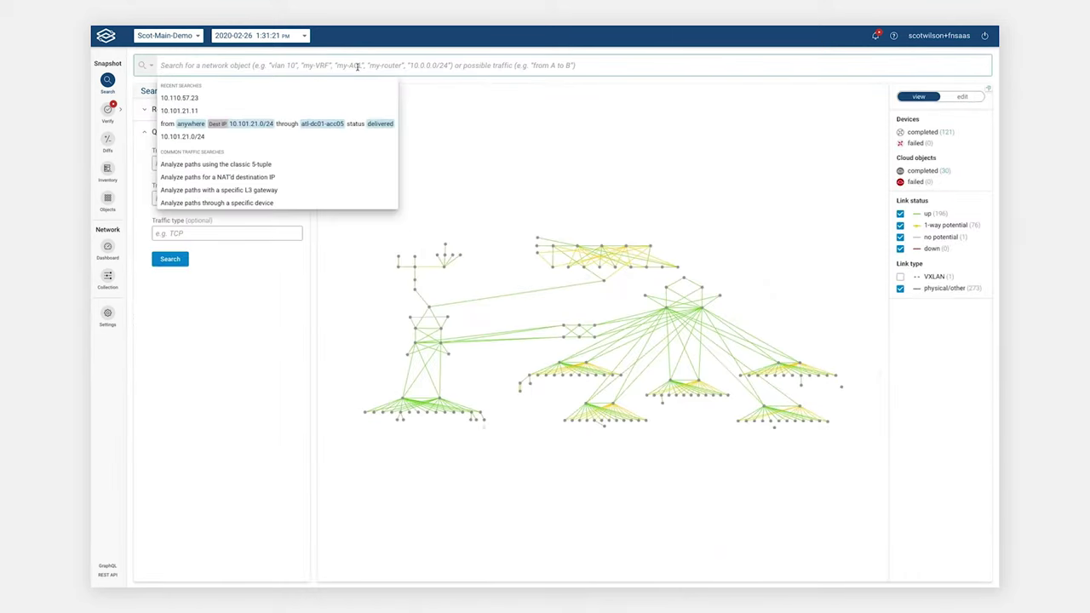
type("from anywhere 190.37.14.120")
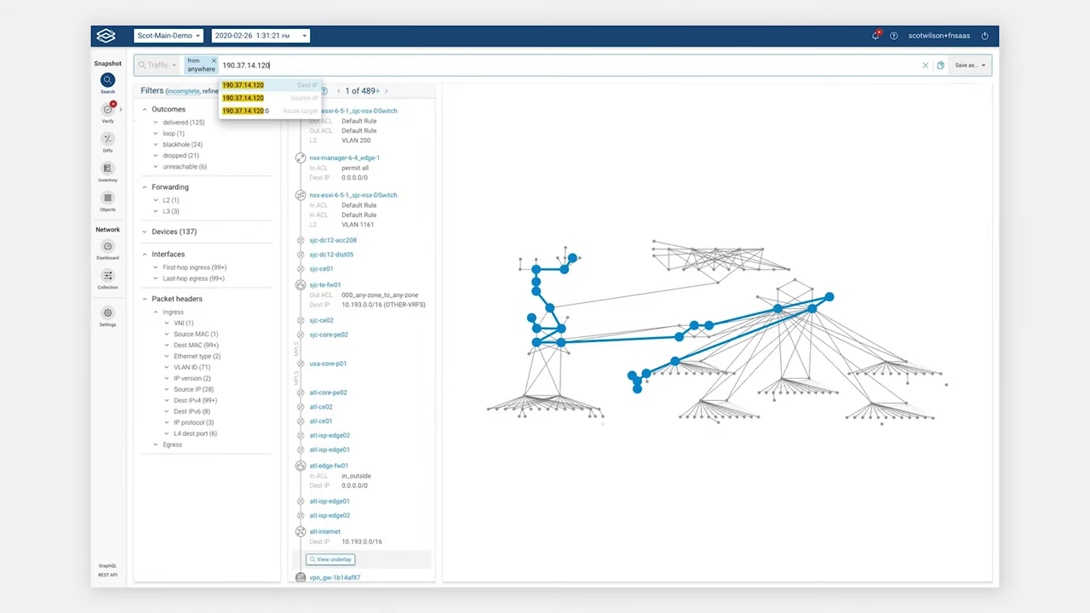
Limit the paths to 190.37.14.120 to those through atl-dc01-acc05 with status delivered
type("through ")
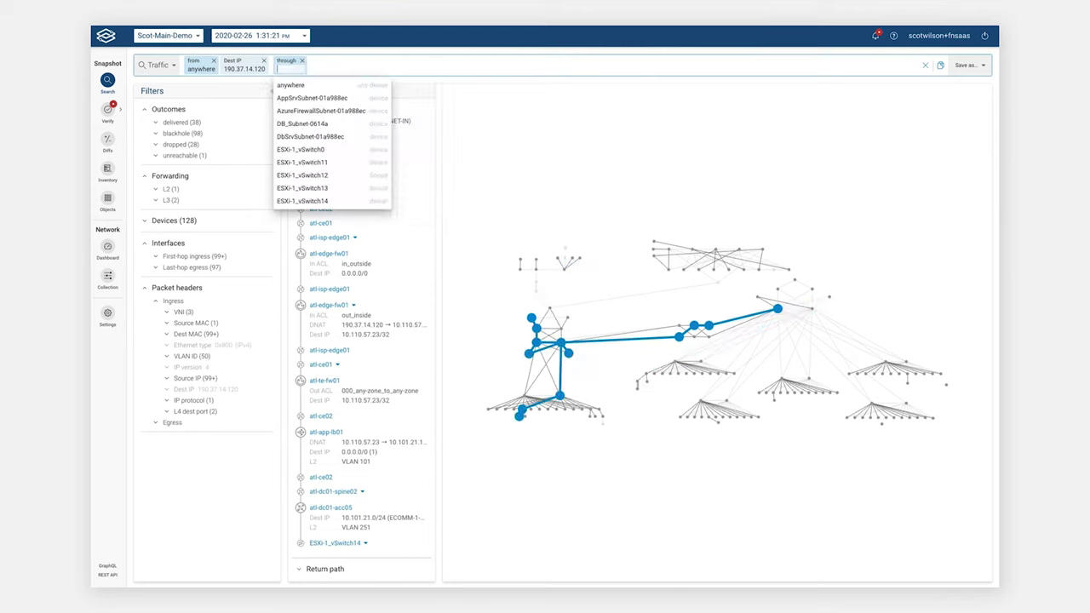
type("atl-dc")
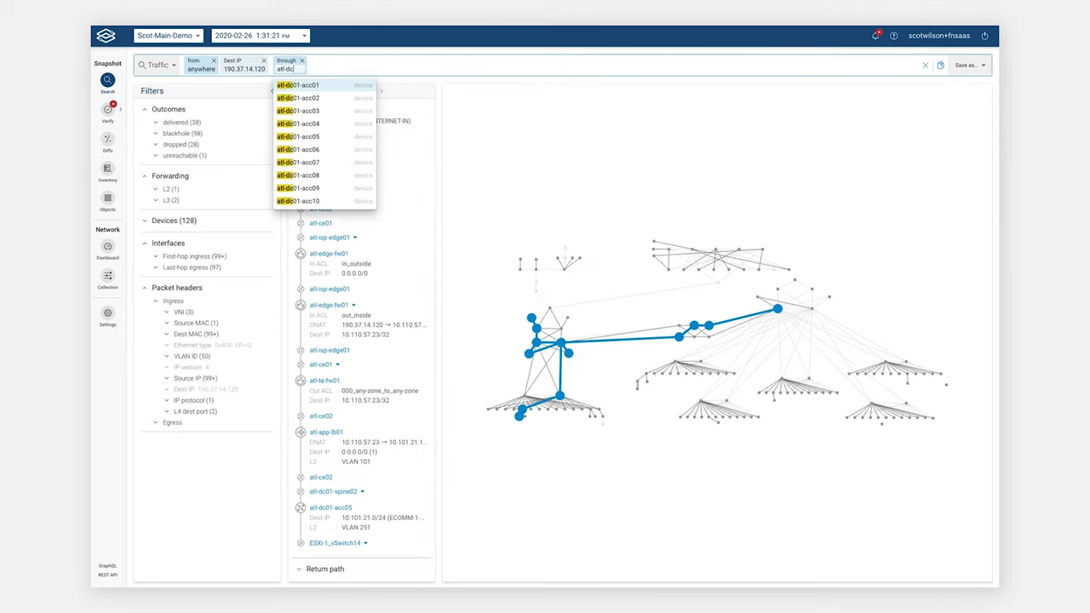
type("01-acc05")
key("Return")
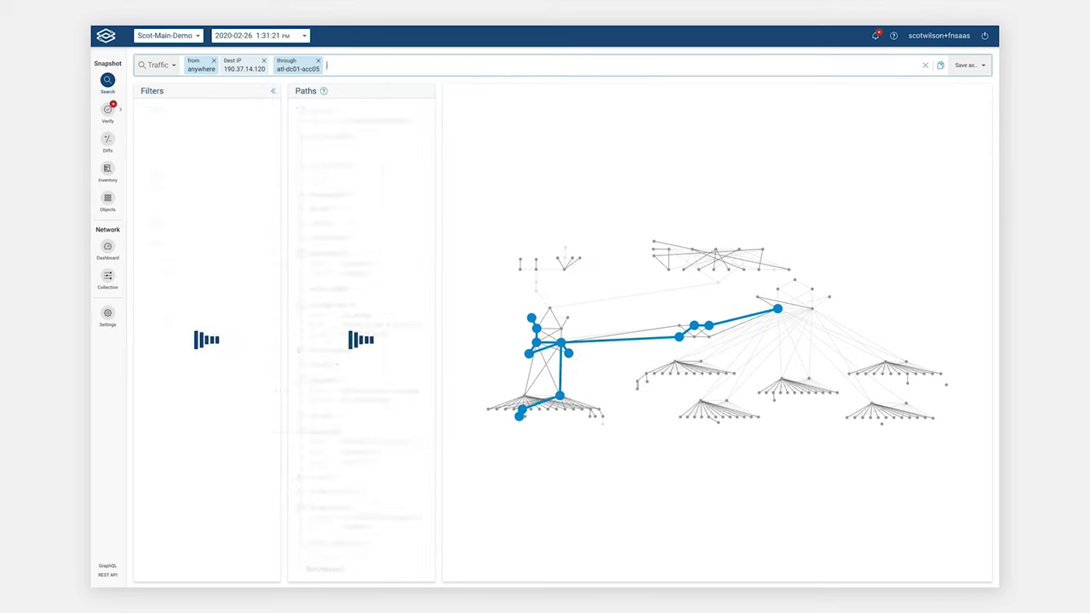
type("del")
key("Return")
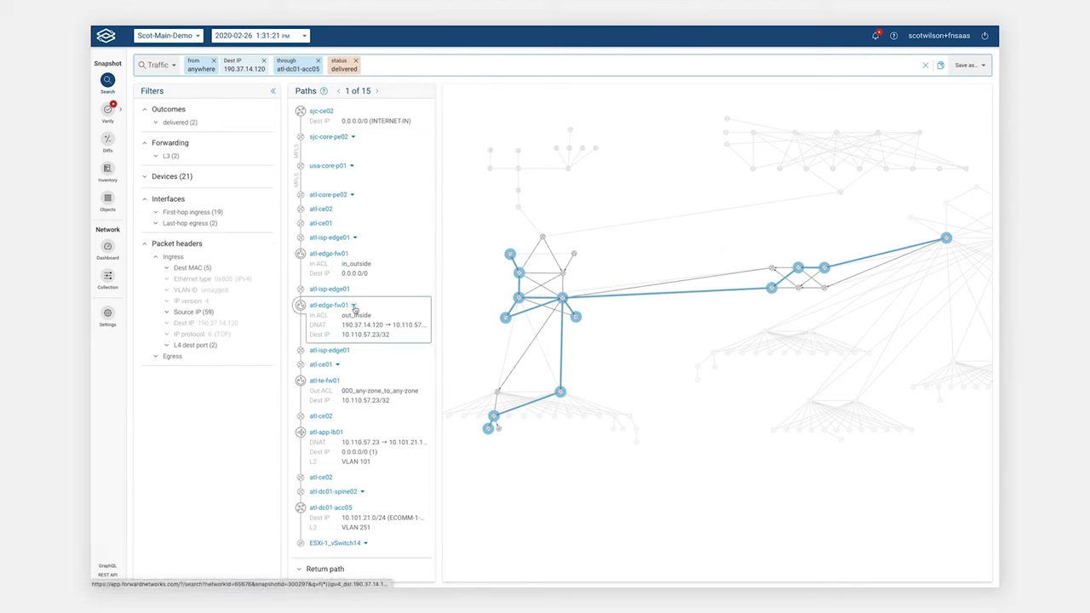
Check the alternative hops at atl-ce01 and show the 000_any-zone_to_any-zone security rule in atl-te-fw01's configuration
left_click(337, 364)
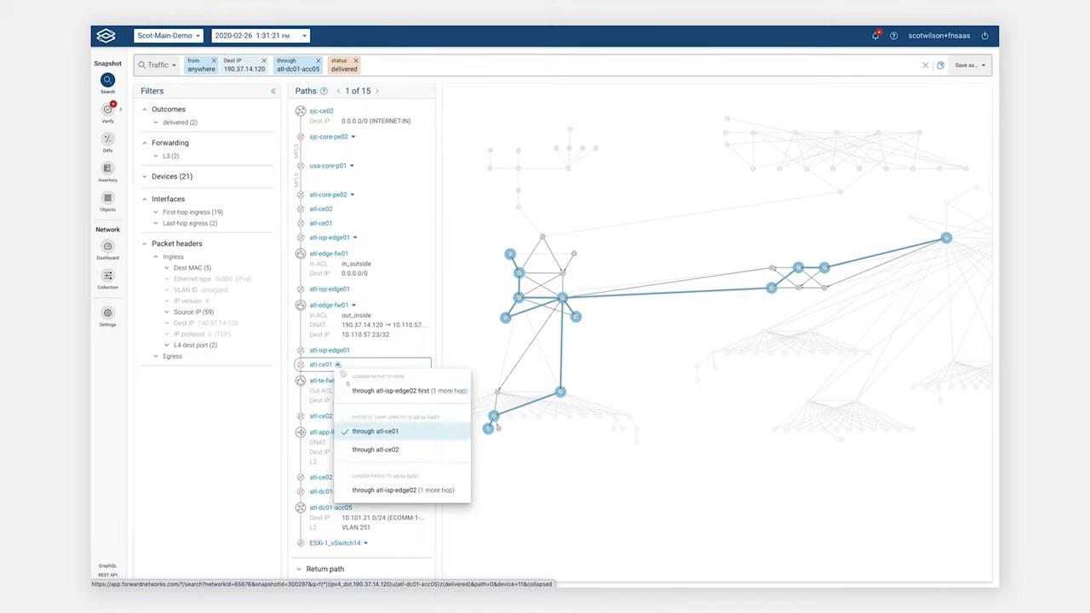
left_click(439, 351)
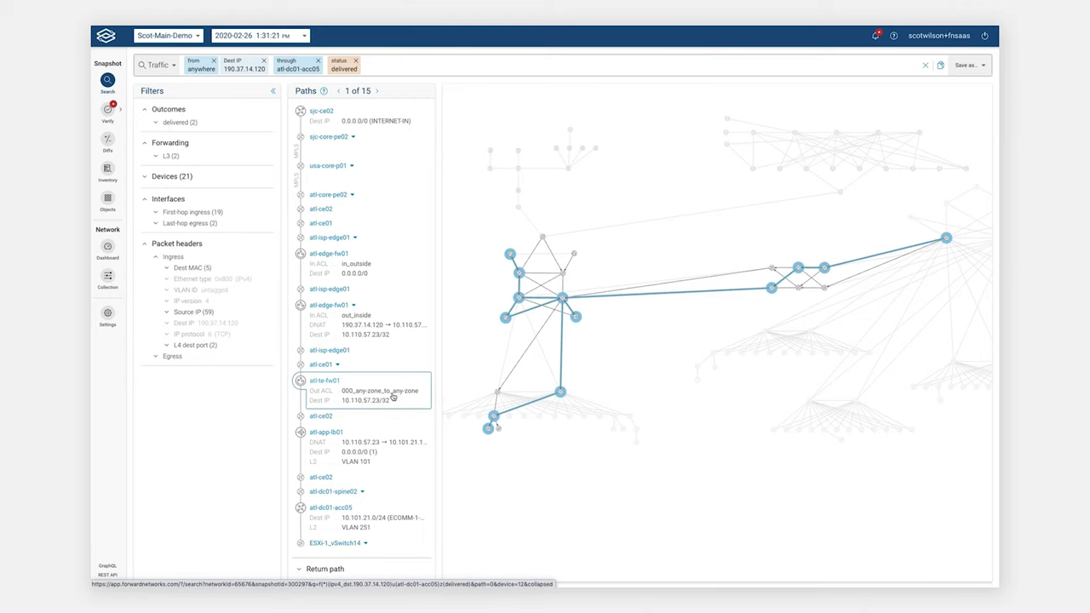
left_click(366, 397)
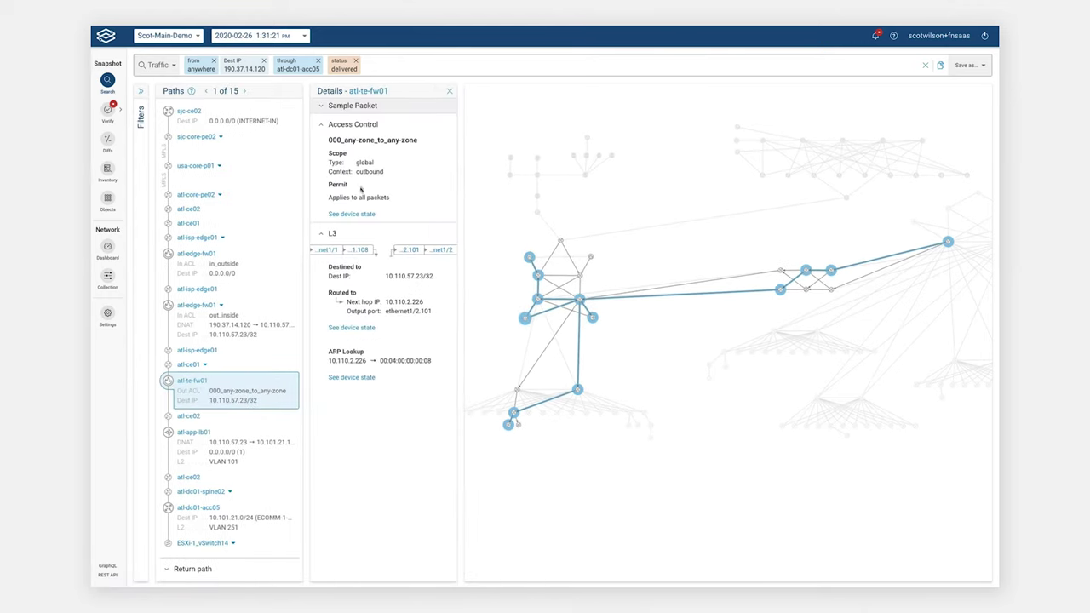
left_click(358, 214)
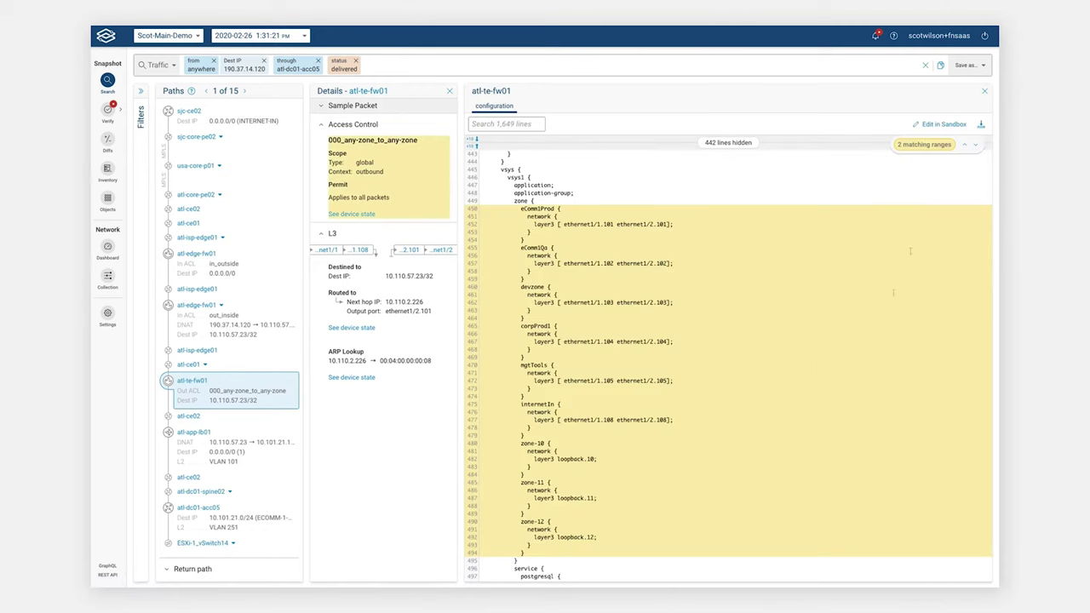
left_click(975, 144)
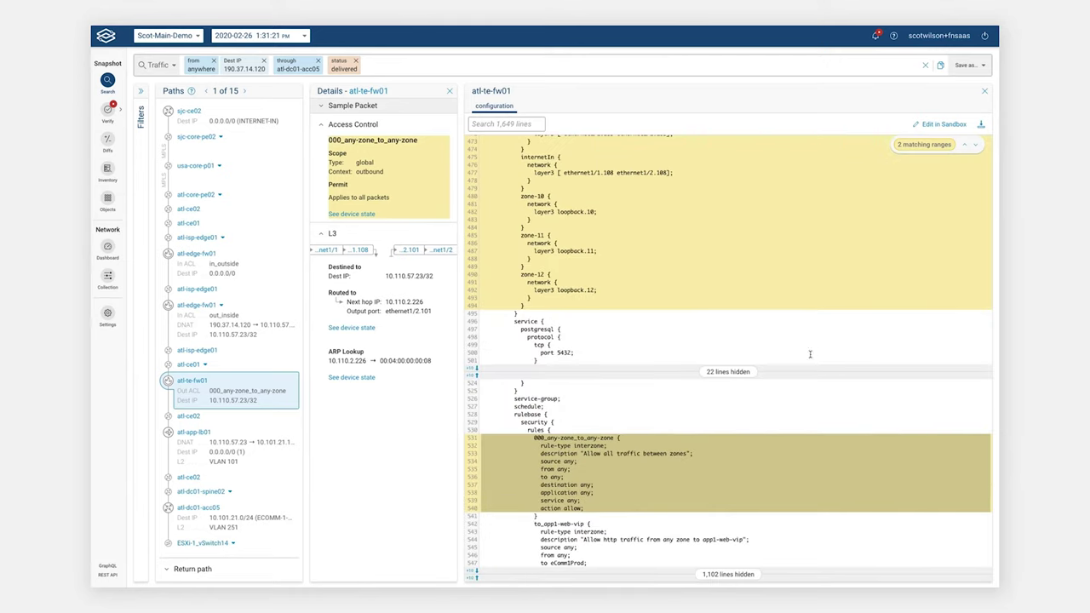
Edit the atl-te-fw01 configuration in the Sandbox, setting the 000_any-zone_to_any-zone rule's service to service-https
left_click(941, 124)
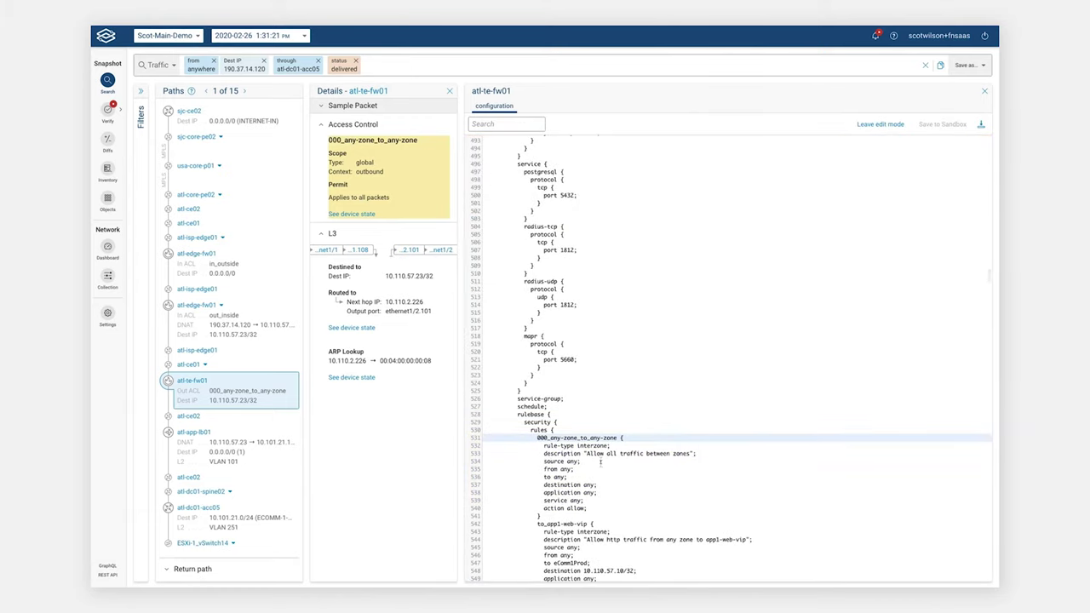
left_click_drag(569, 500, 581, 501)
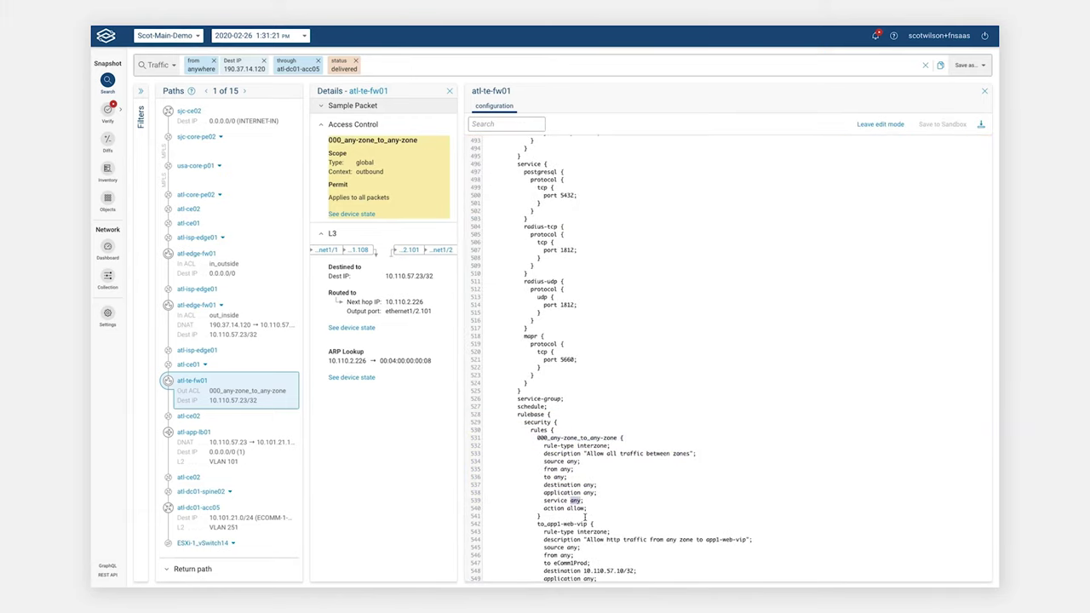
type("service-")
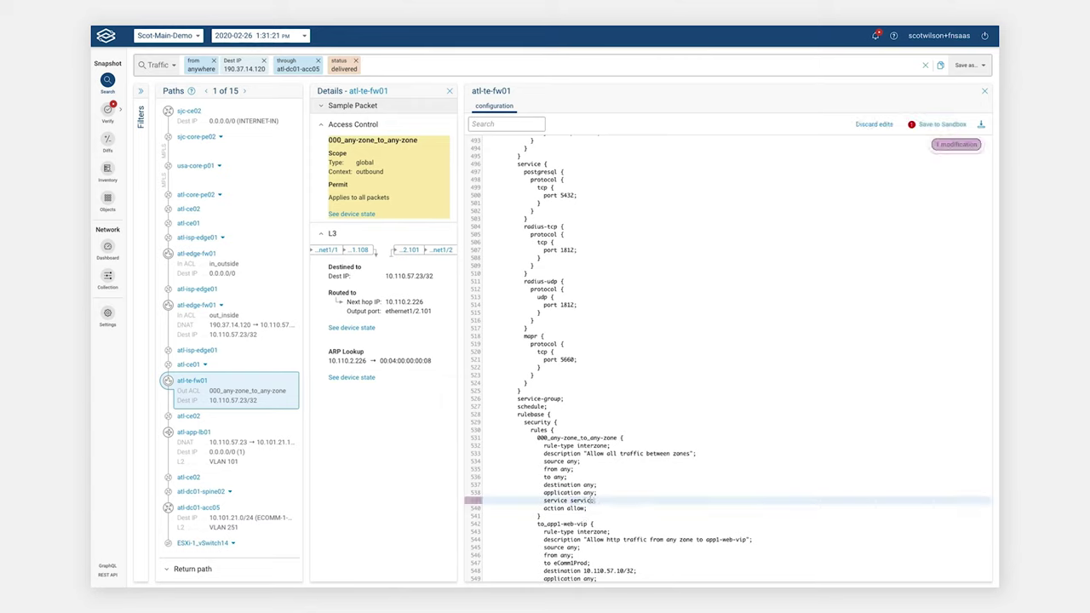
type("https")
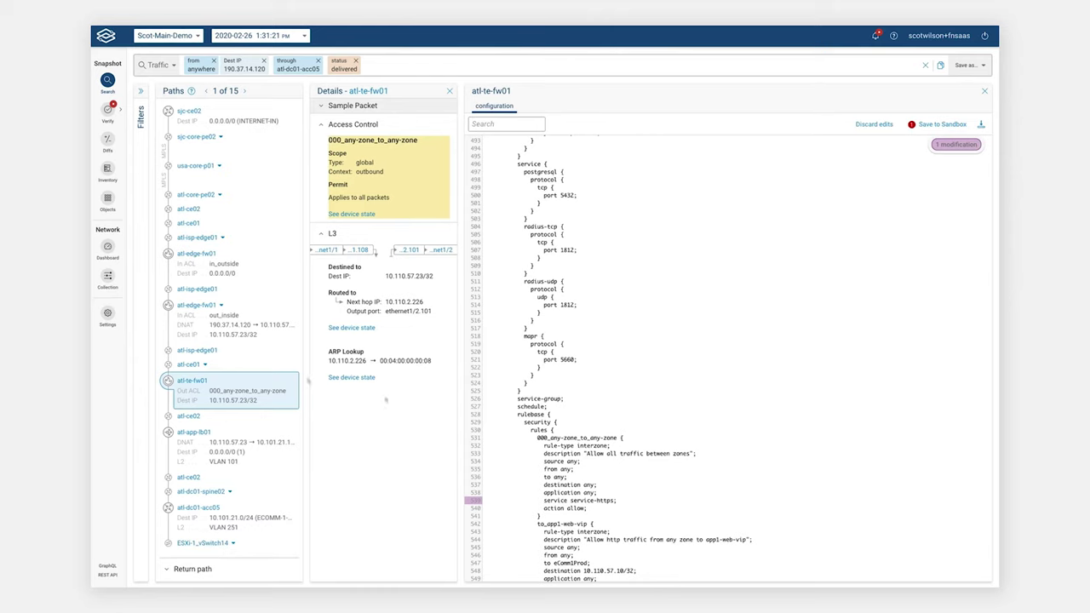
Below that rule, add interzone rule ZERO_TRUST described "Deny traffic to 10.101.21.0/24 subnet", denying all traffic to 10.101.21.0/24, and save to the Sandbox
left_click(546, 517)
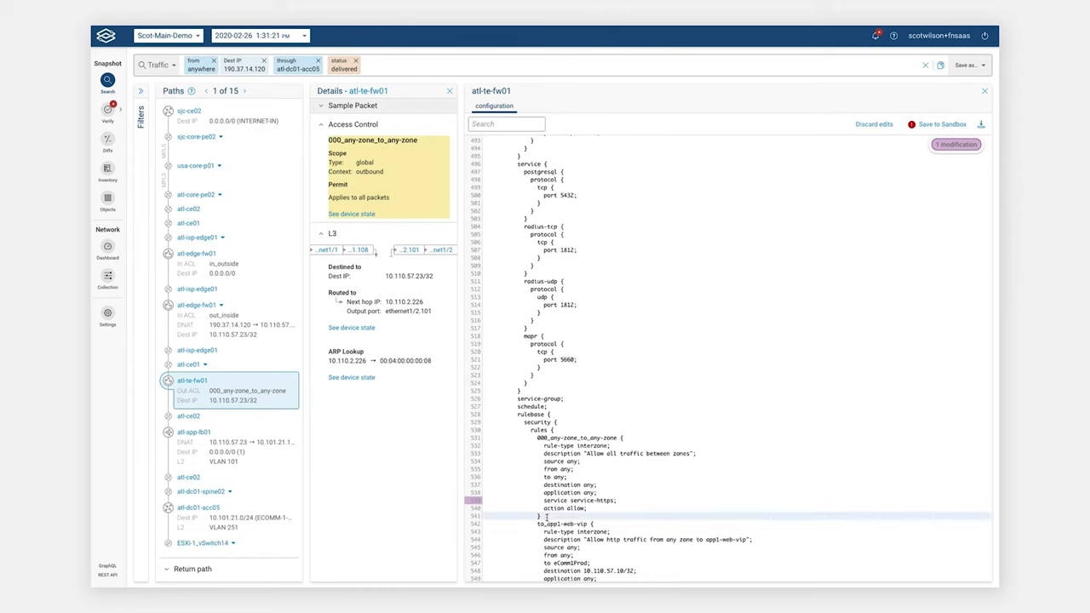
type("ZERO_TRUST {   rule-type interzone;   description \"Deny traffic to 10.101.21.0/24 subnet\";   source any;   from any;   to any;   destination 10.101.21.0/24;   application any;   service any;   action deny; }")
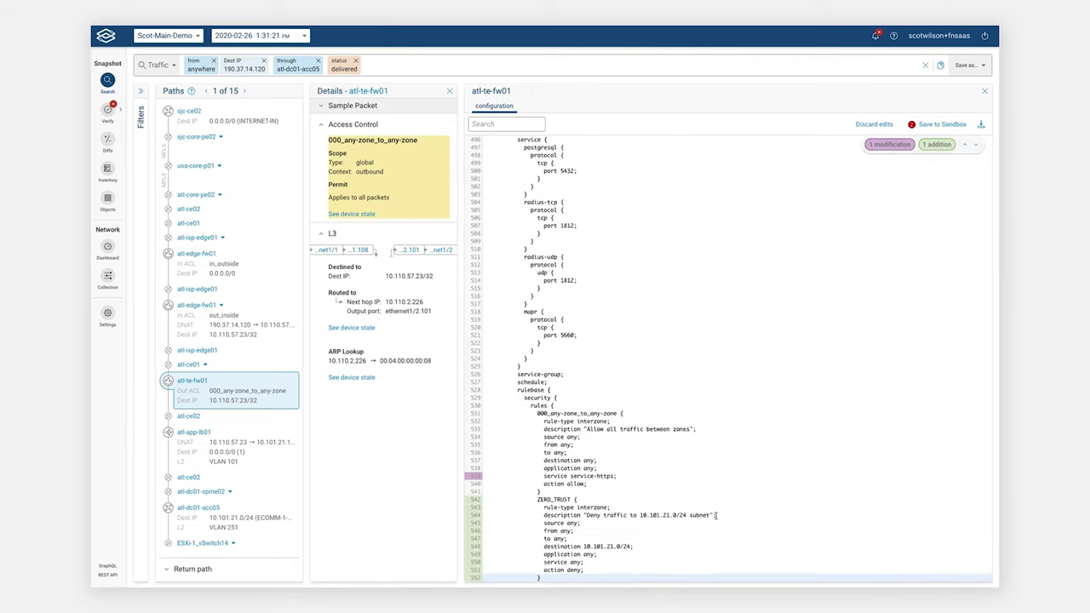
scroll(715, 515, "down", 2)
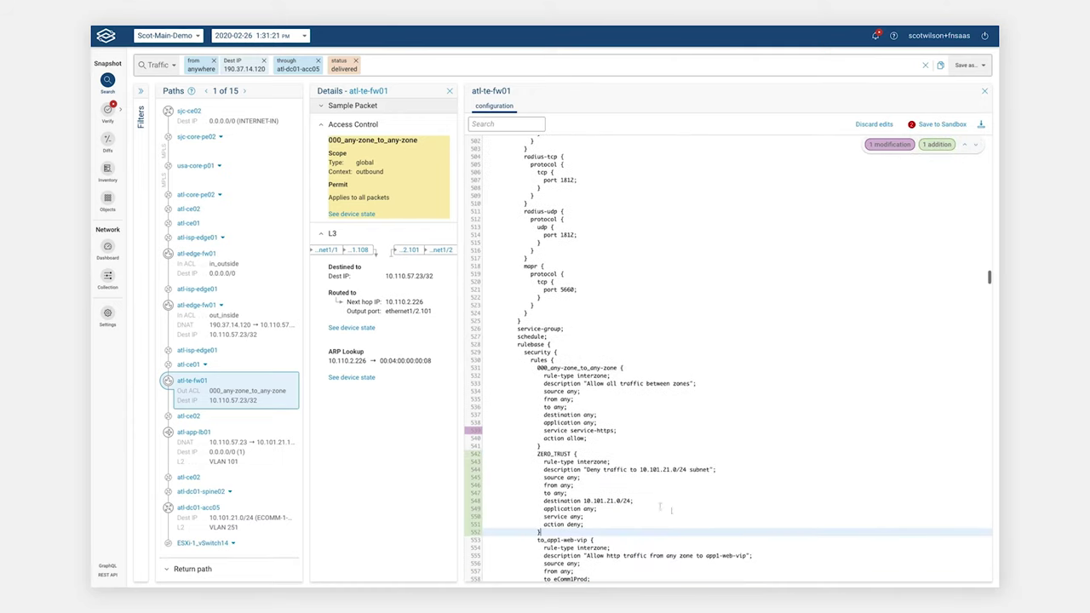
left_click(941, 126)
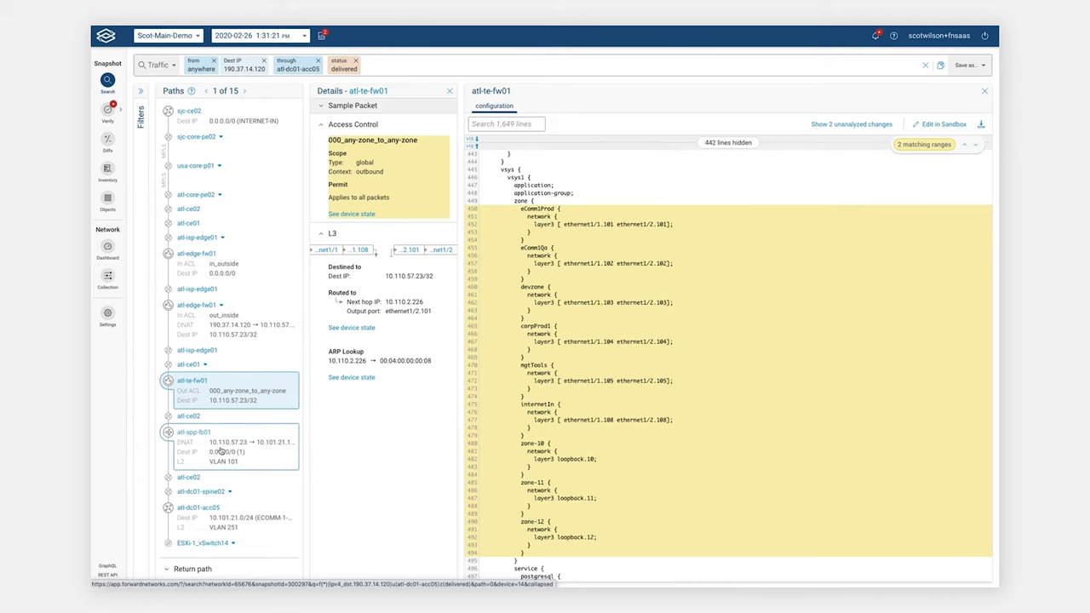
In atl-app-lb01's ltm config, set app3-web-tcp-virtual-server's source-address-translation type to automap and save the edit to the Sandbox
left_click(221, 451)
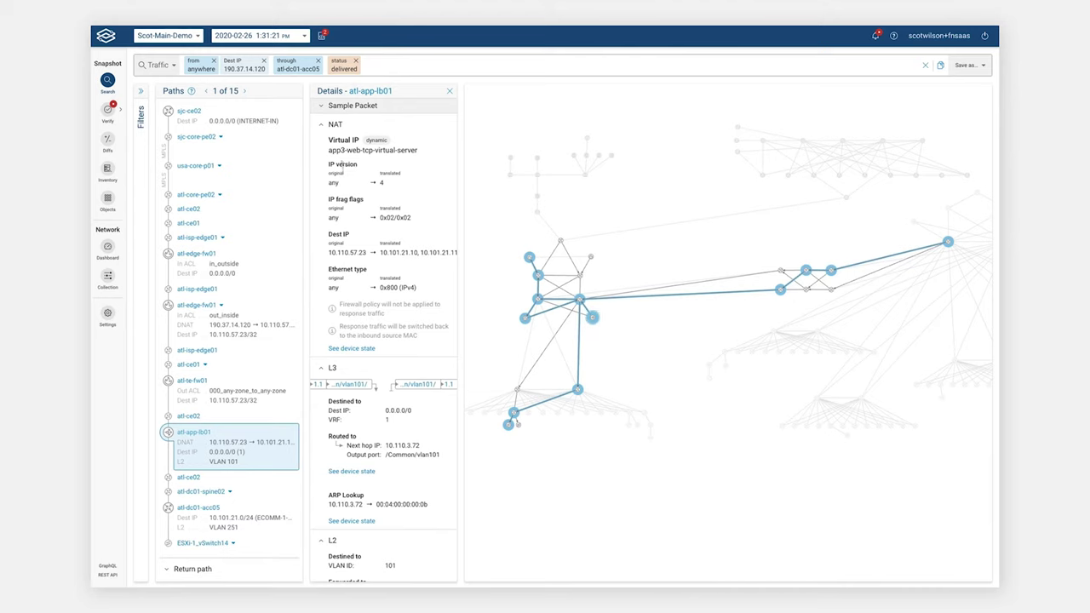
left_click(352, 349)
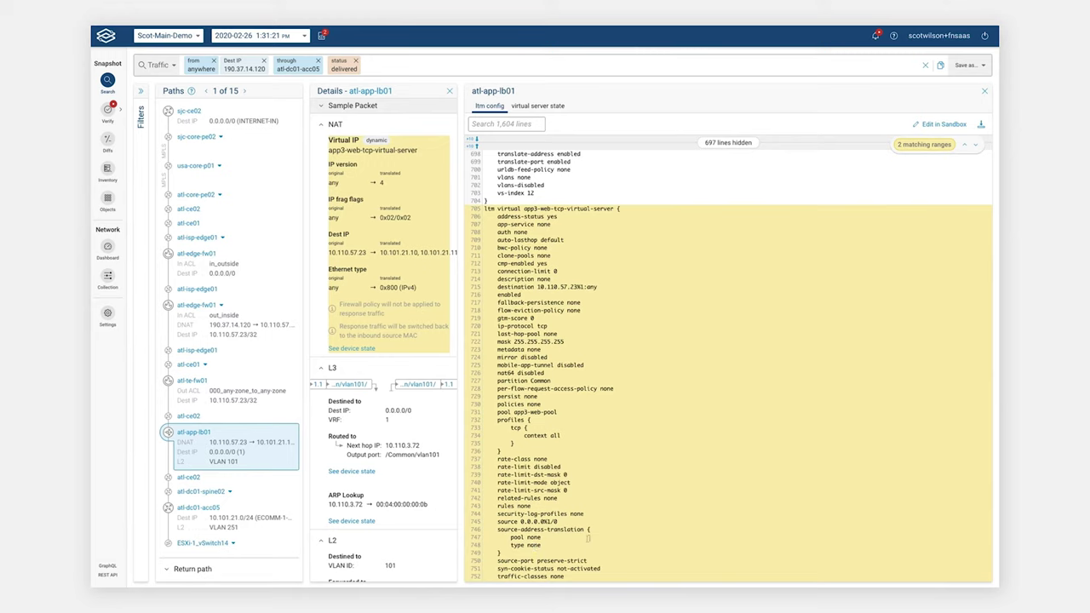
left_click(941, 125)
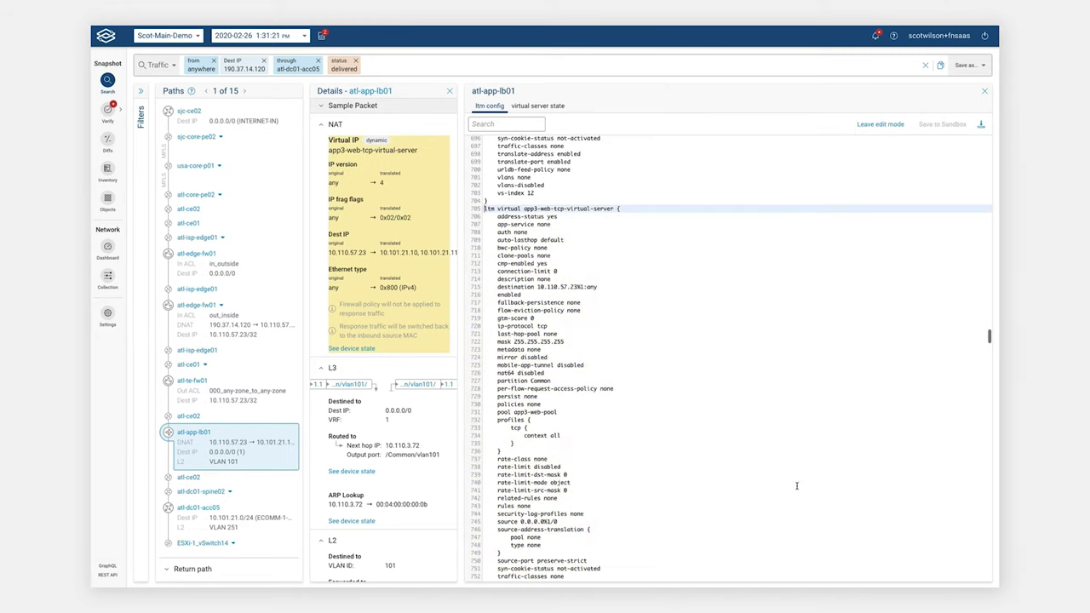
left_click(542, 545)
key("BackSpace")
key("BackSpace")
key("BackSpace")
key("BackSpace")
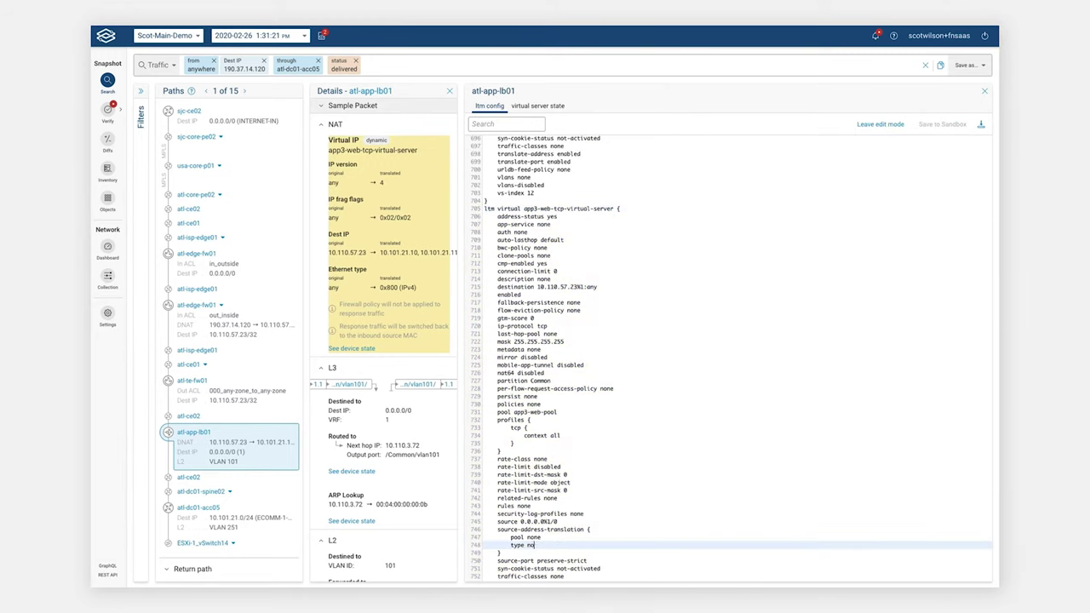
type("automap")
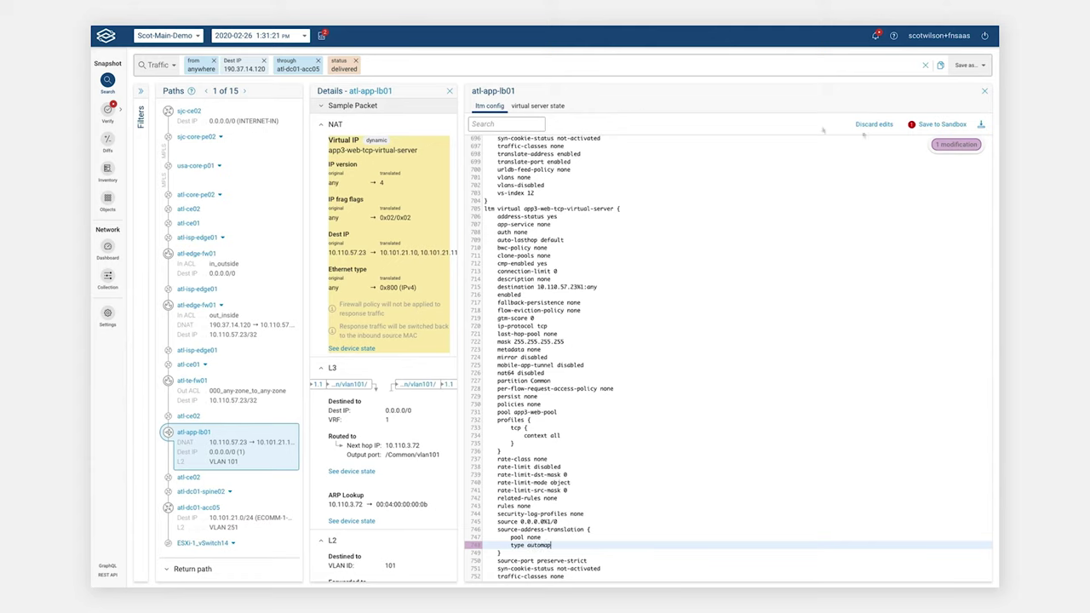
left_click(937, 126)
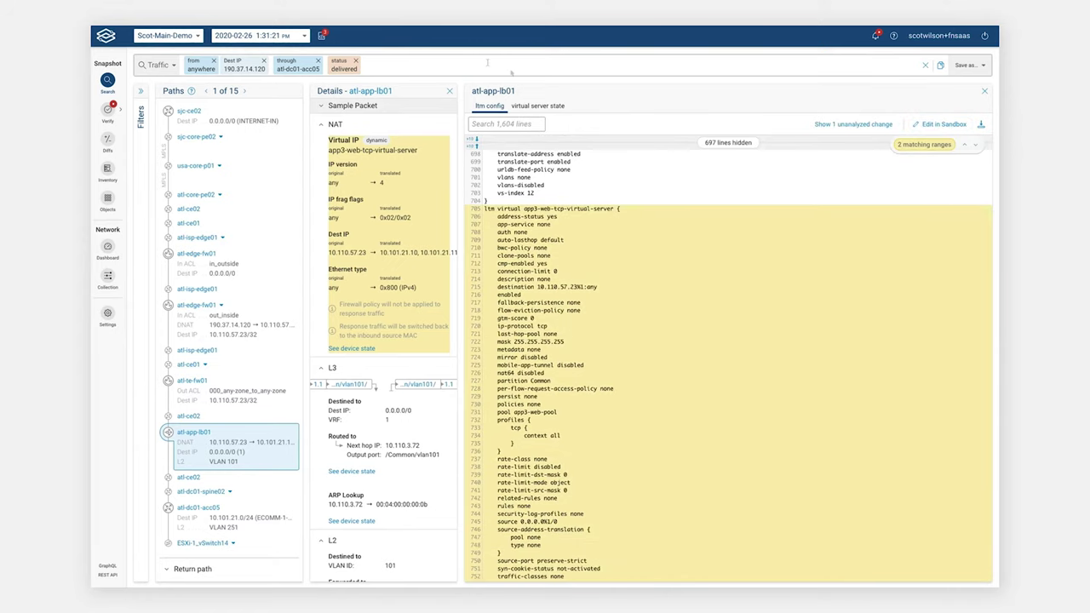
Analyze the Sandbox changes and filter the compared intent checks to those that passed before and failed after
left_click(321, 36)
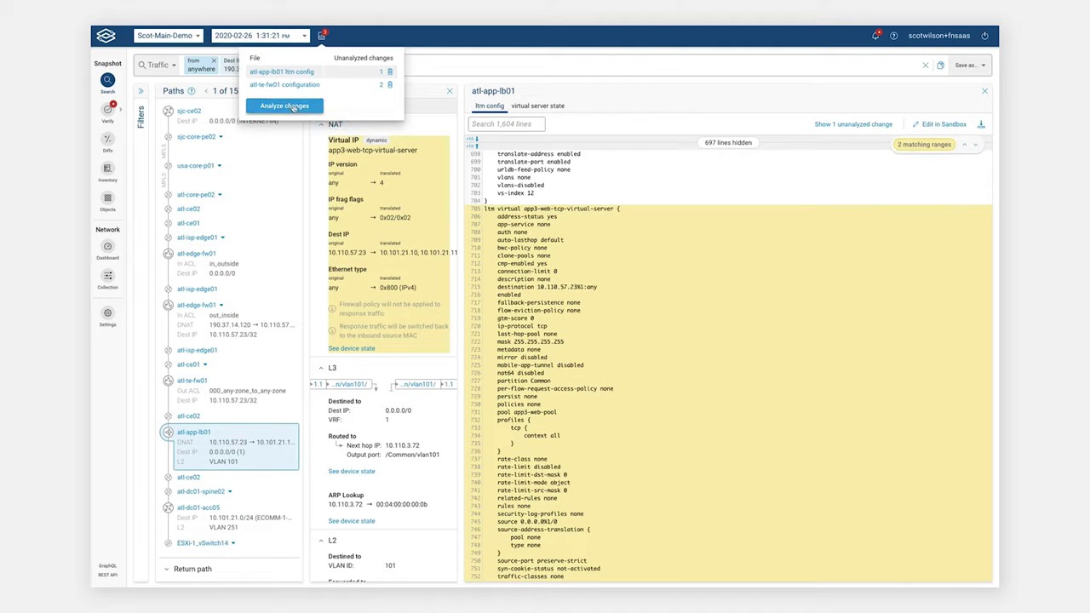
left_click(292, 106)
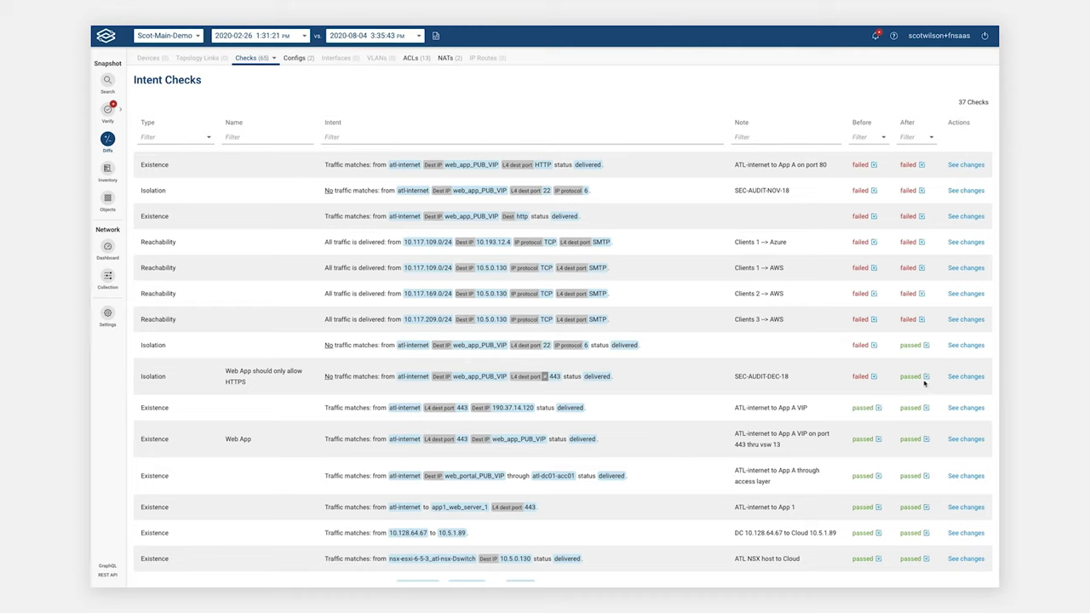
left_click(870, 138)
left_click(863, 176)
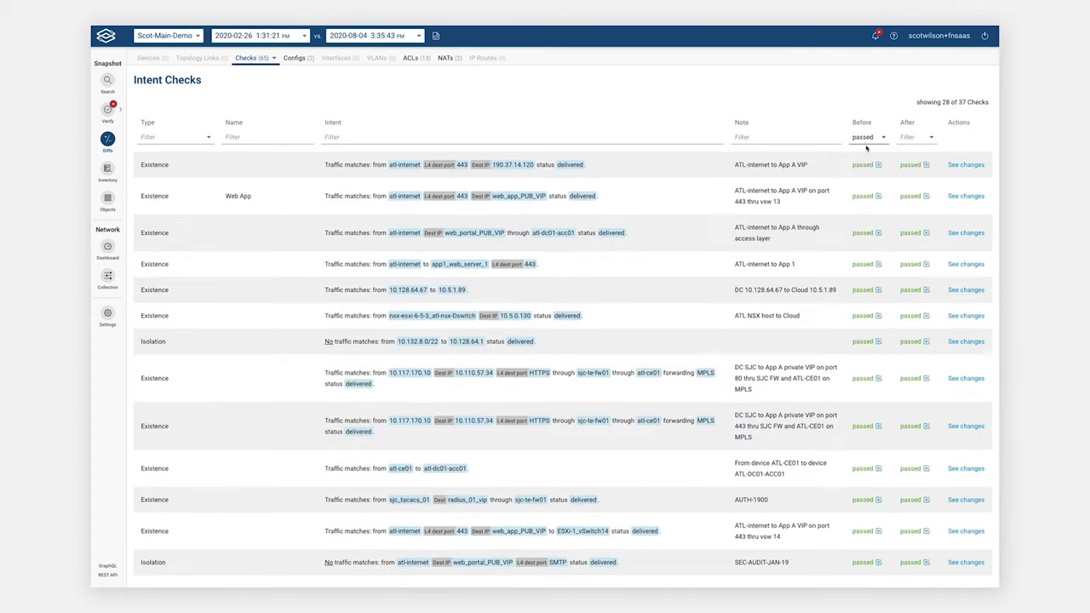
left_click(918, 139)
left_click(917, 156)
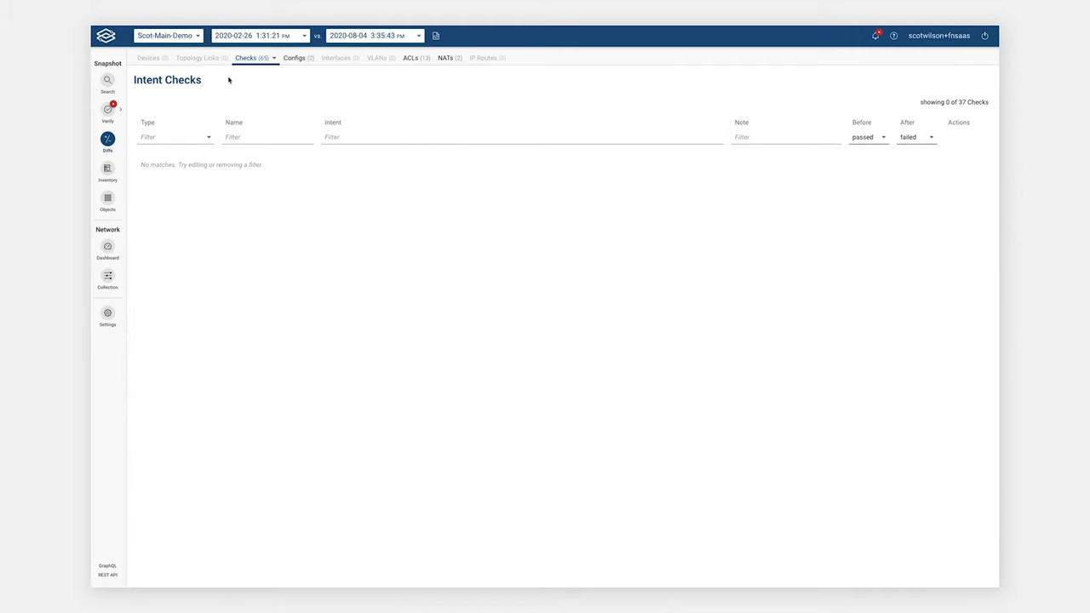
Rerun the recent delivered-traffic search to 190.37.14.120 on the changed snapshot and inspect the atl-app-lb01 and atl-te-fw01 hop details
left_click(108, 81)
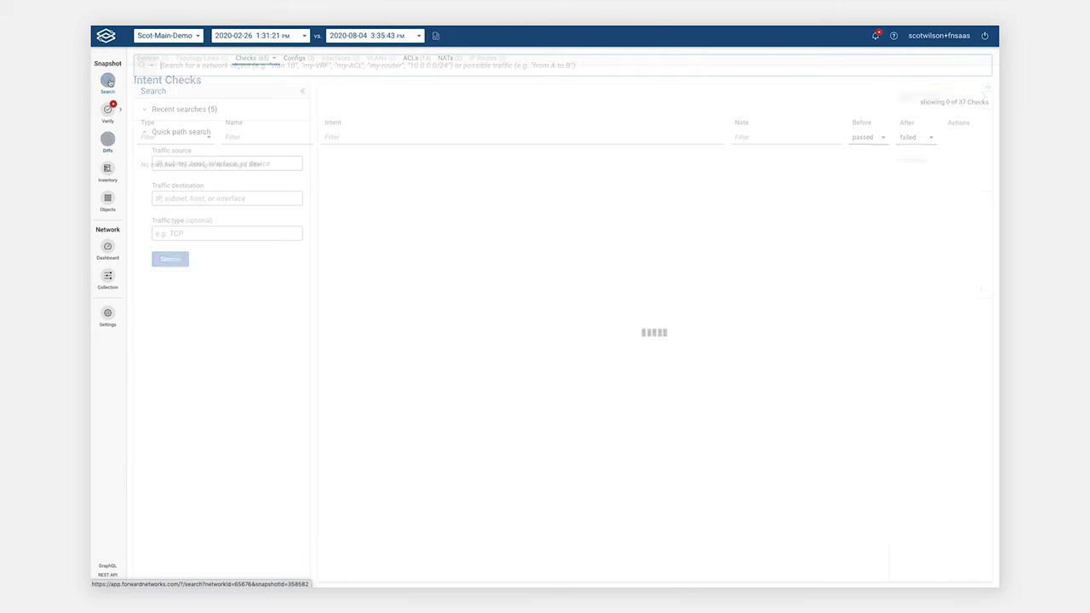
left_click(197, 110)
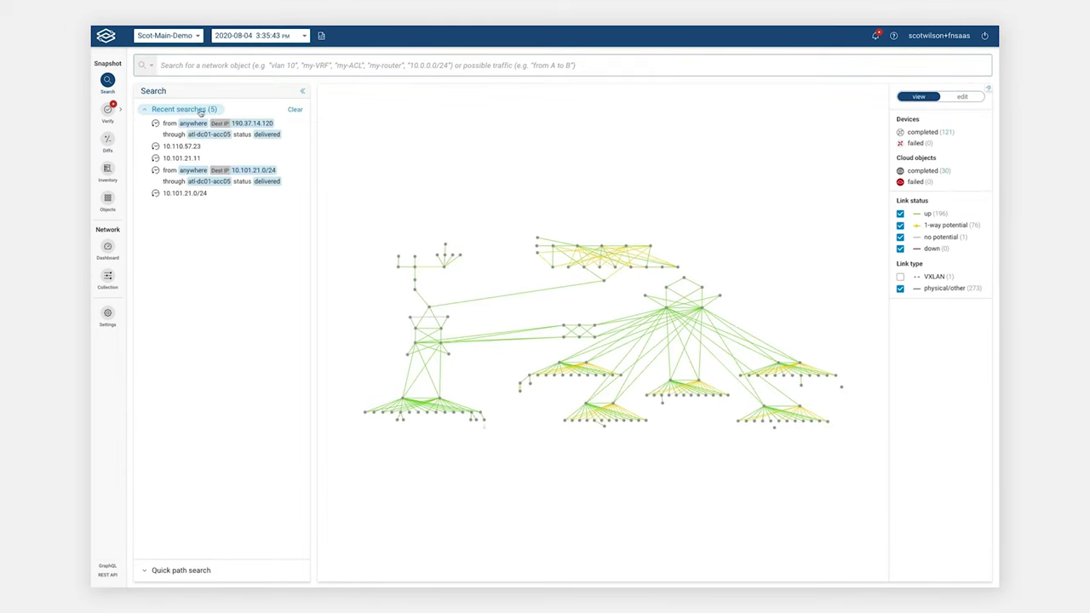
left_click(248, 126)
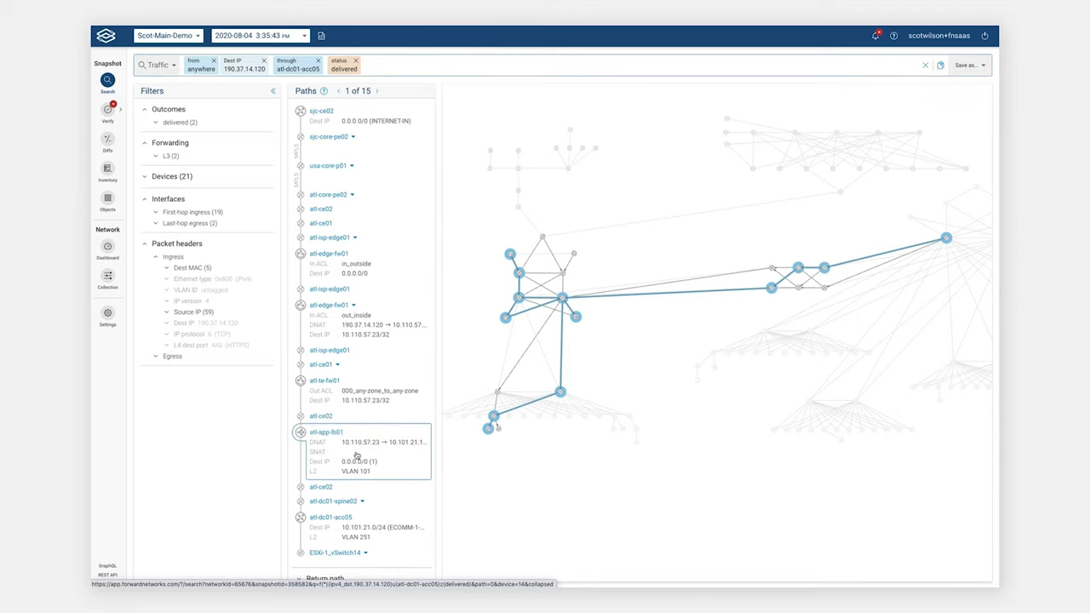
left_click(356, 455)
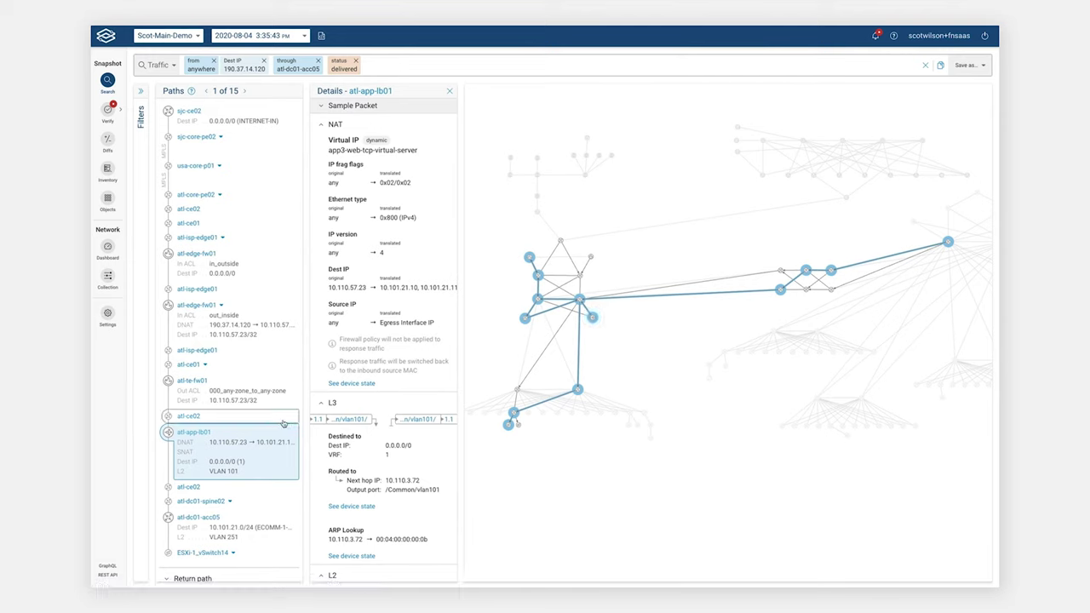
left_click(211, 398)
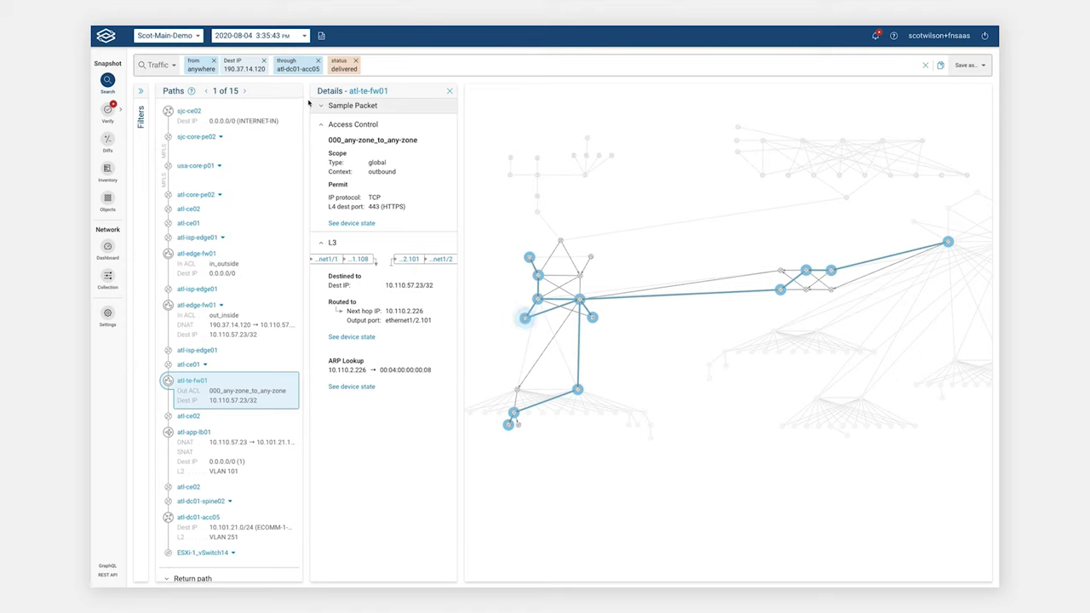
Add an L4 dest port ≠ 443 condition to the traffic search for 190.37.14.120 and run it
left_click(271, 64)
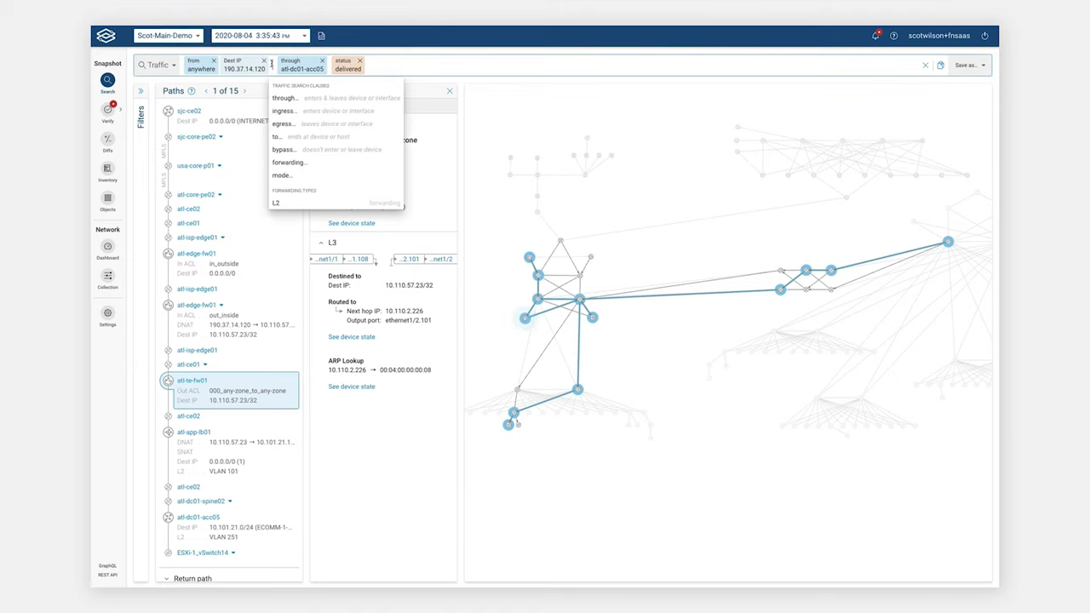
type("L4")
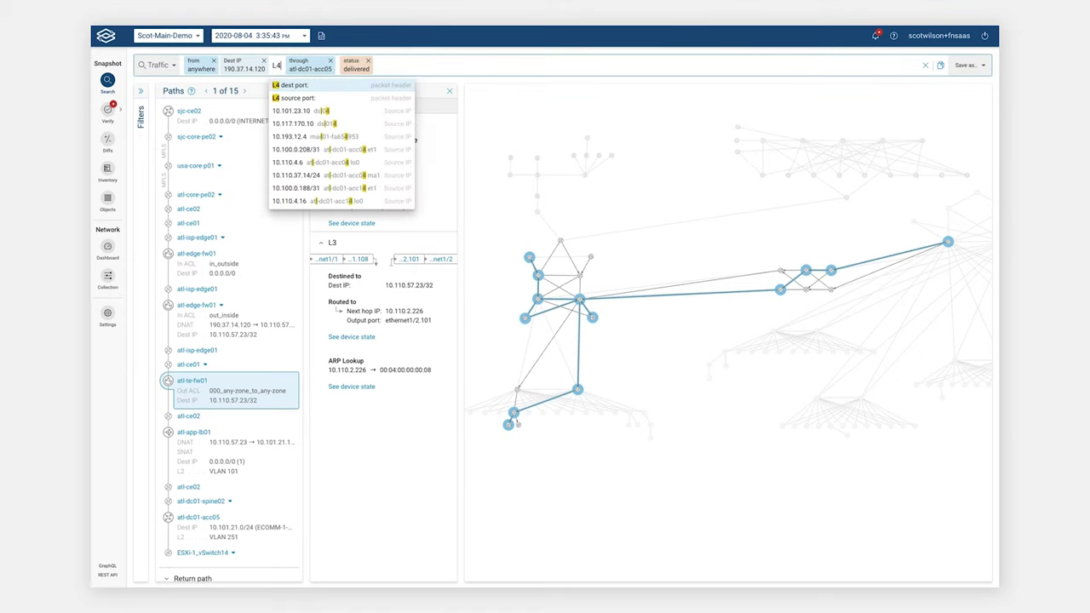
key("Return")
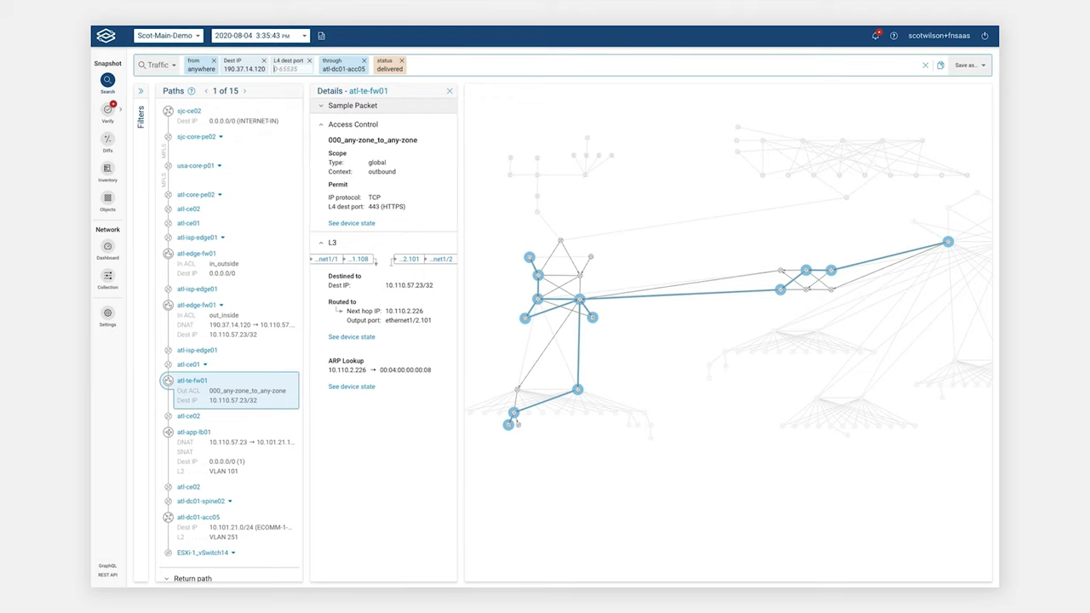
type("443")
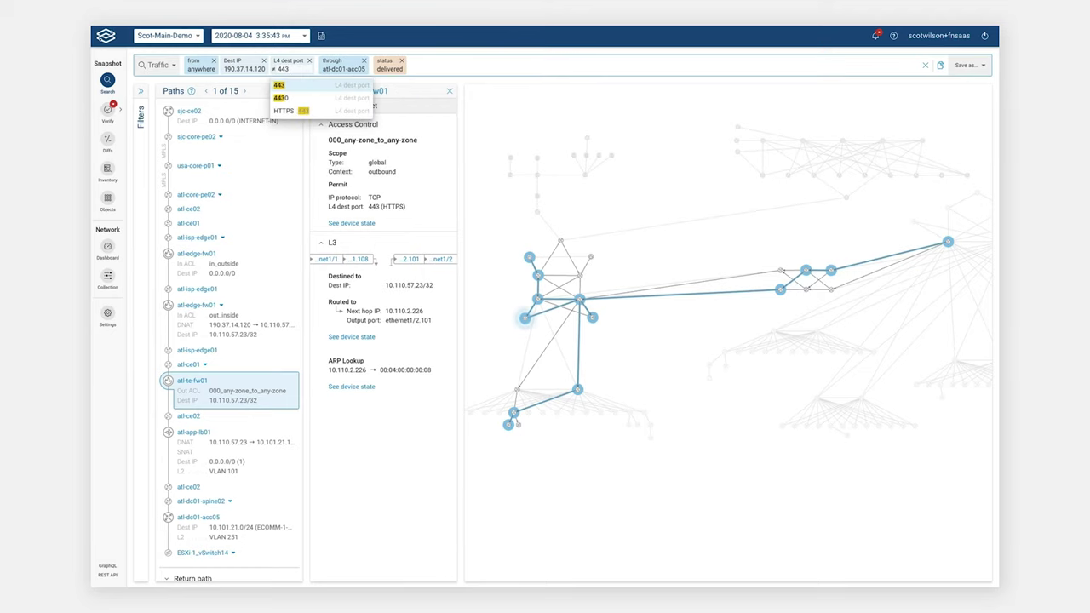
key("Return")
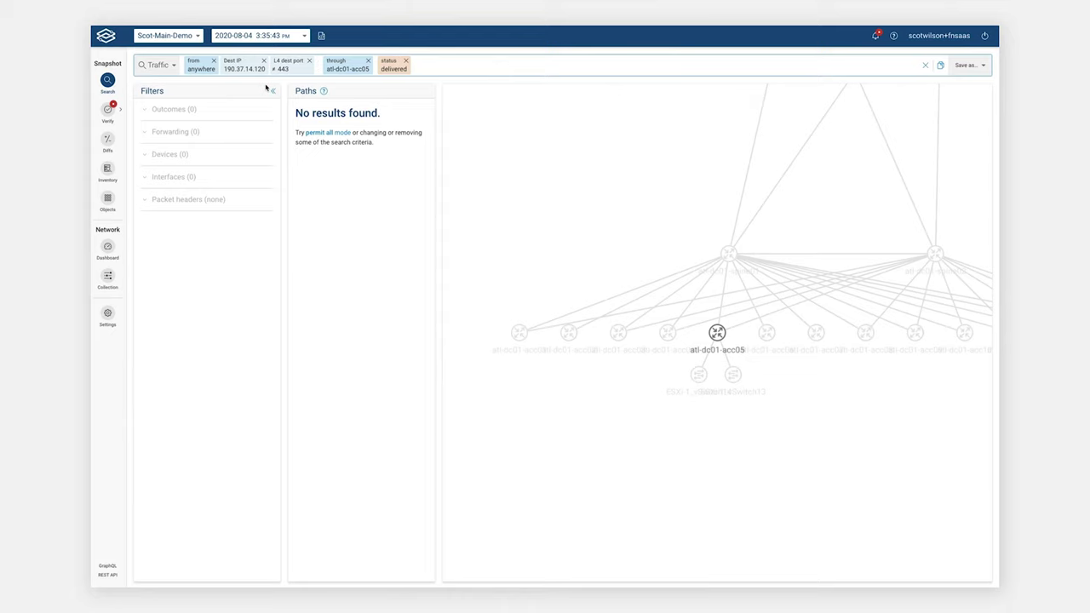
Change the traffic search's Dest IP to 10.101.21.0/24 and run it with the L4 dest port ≠ 443 condition
left_click(266, 68)
left_click_drag(267, 68, 223, 68)
type("10")
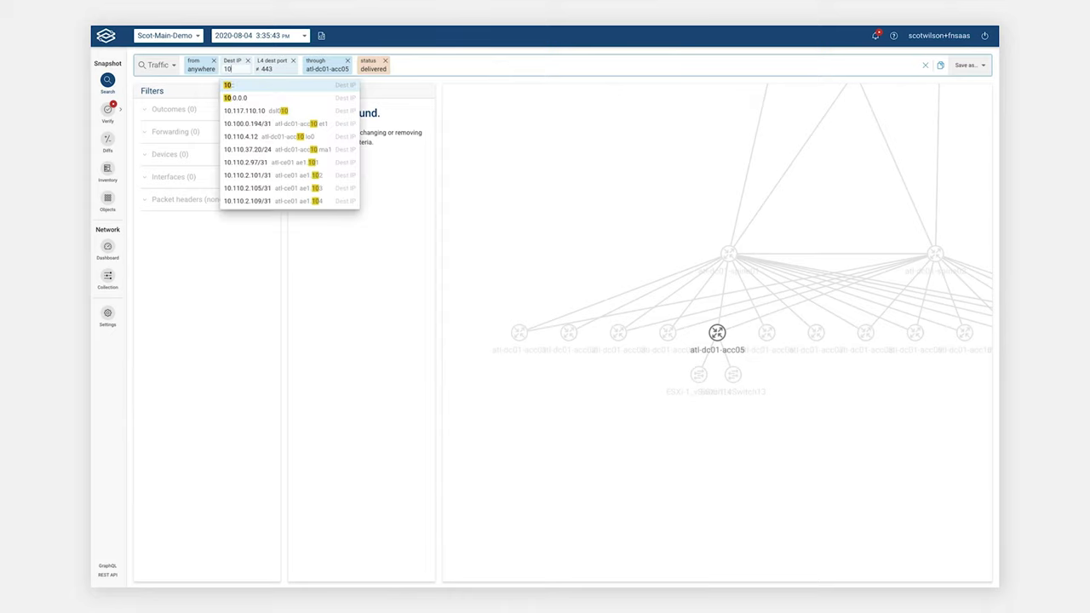
type(".101.21.0/24")
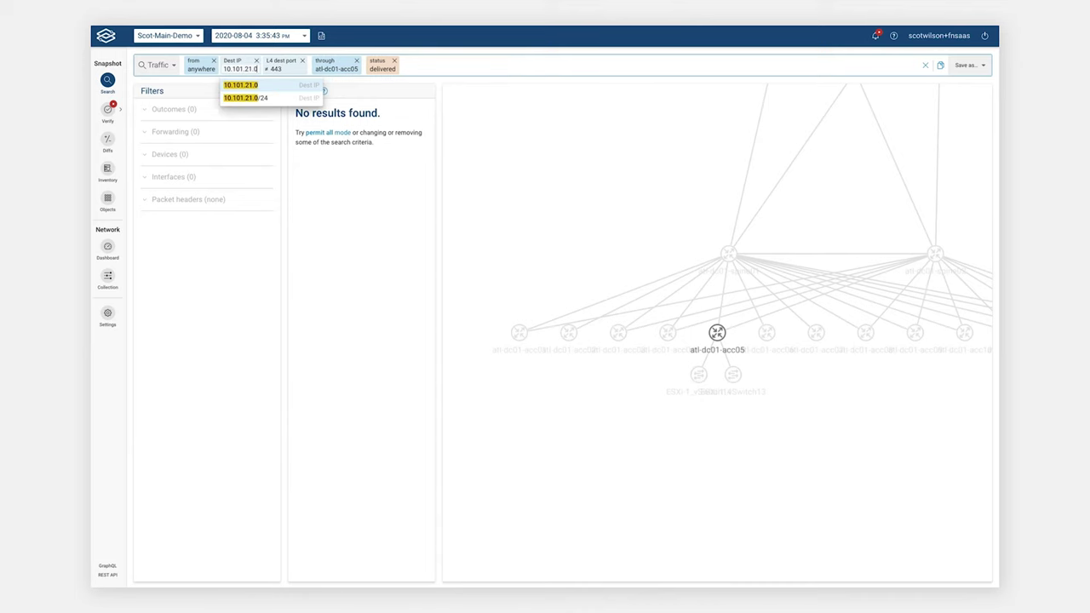
key("Return")
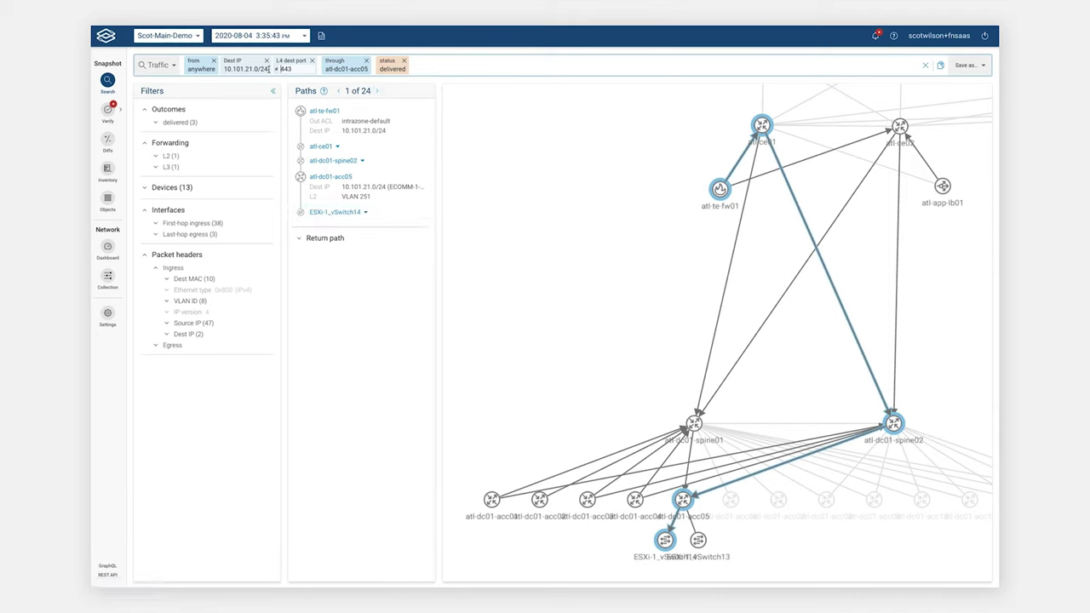
Narrow the traffic search's Dest IP to the single server 10.101.21.11 and run it
left_click(266, 71)
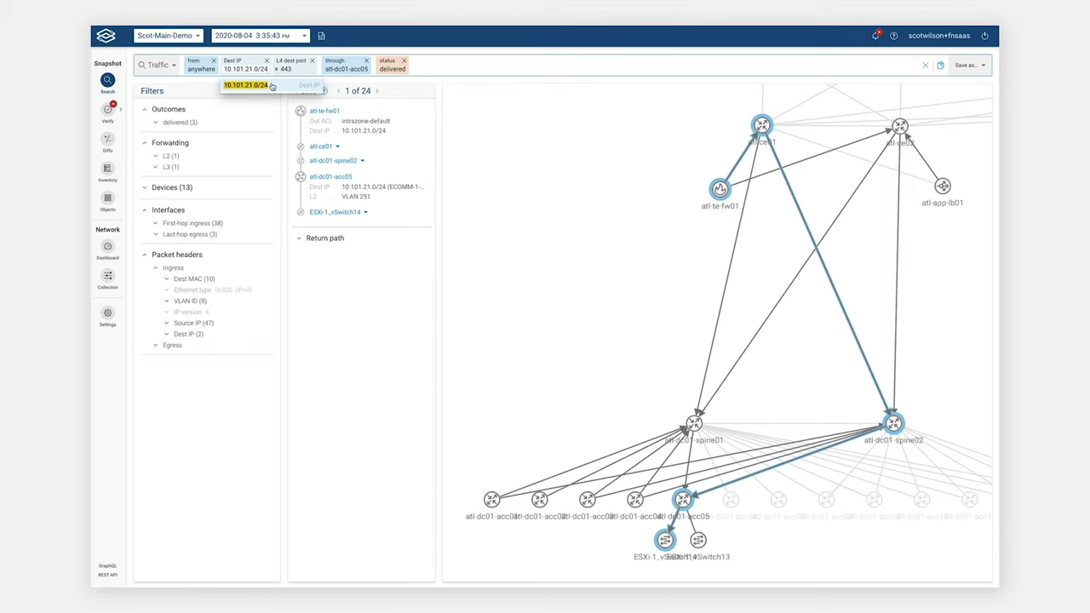
key("BackSpace")
key("BackSpace")
key("BackSpace")
key("BackSpace")
key("BackSpace")
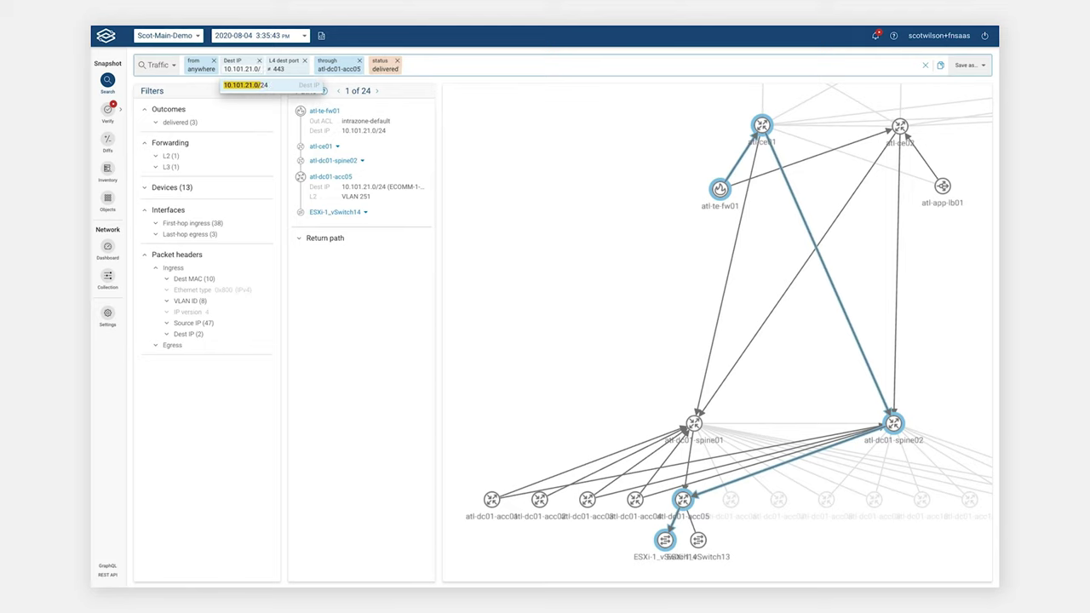
type("11")
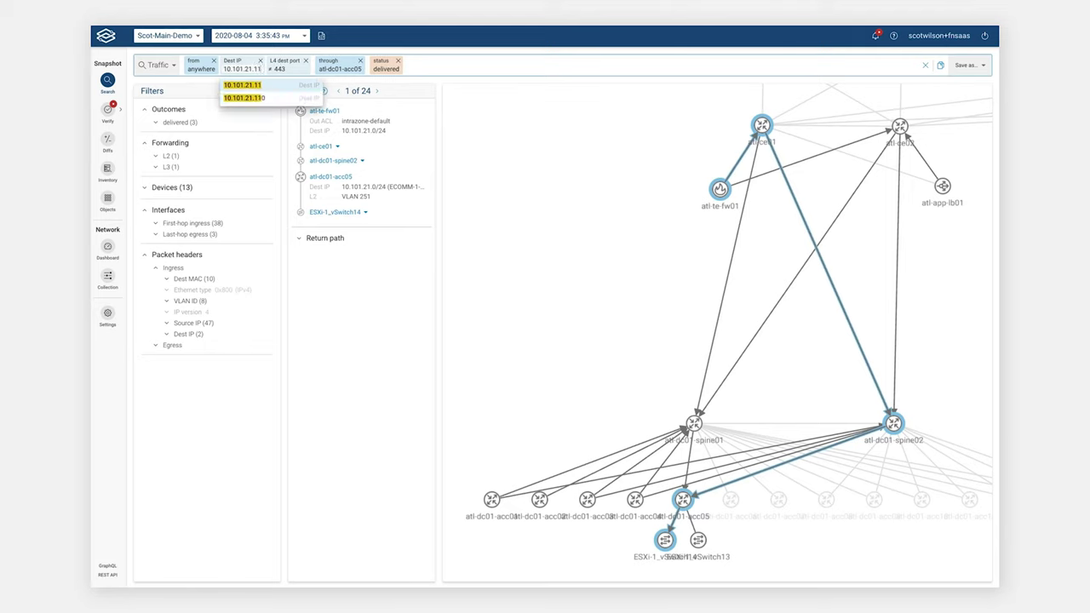
key("Return")
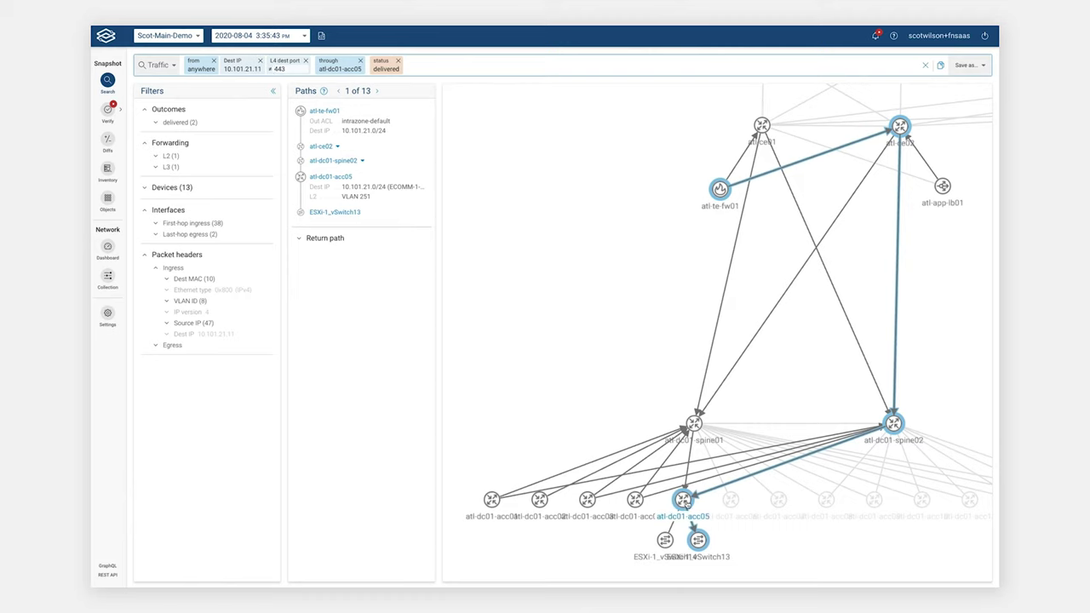
Inspect the atl-dc01-acc05 hop details and open that device's running configuration to review its interfaces
left_click(326, 180)
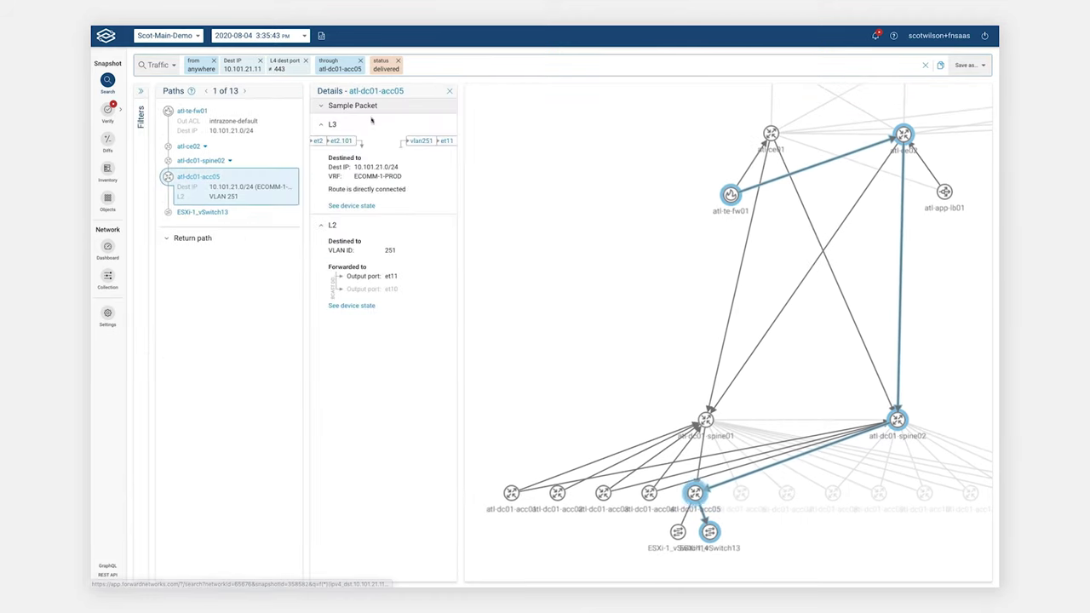
left_click(389, 90)
left_click(201, 179)
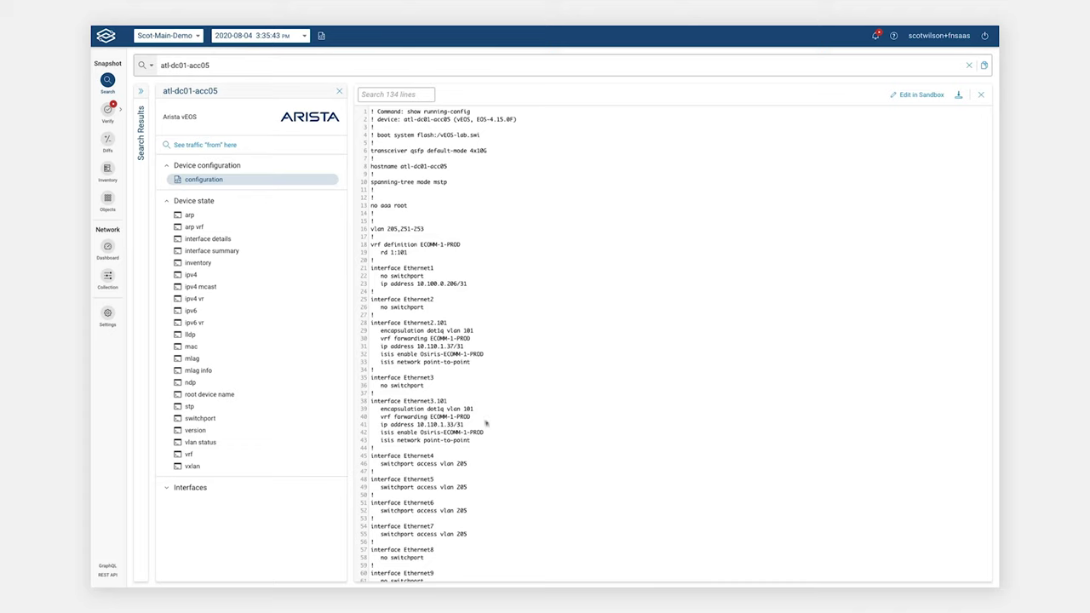
scroll(531, 430, "down", 3)
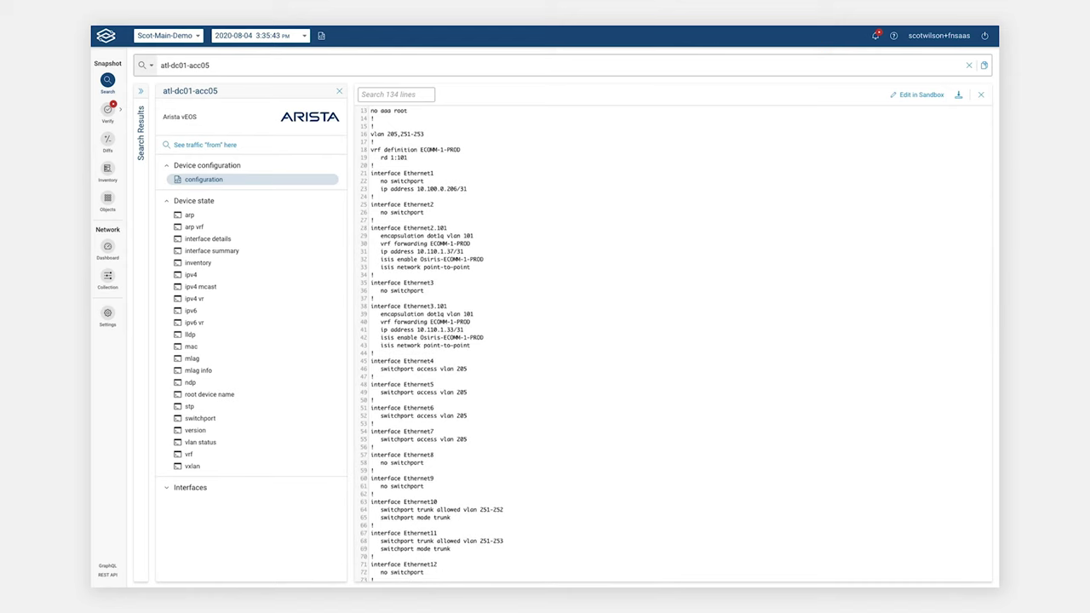
In atl-dc01-acc05's Sandbox config, add access list ZT after the IP routing lines, permitting tcp 10.110.3.73/32 any eq 443 and denying ip any any
left_click(917, 95)
scroll(499, 364, "down", 5)
scroll(499, 363, "down", 3)
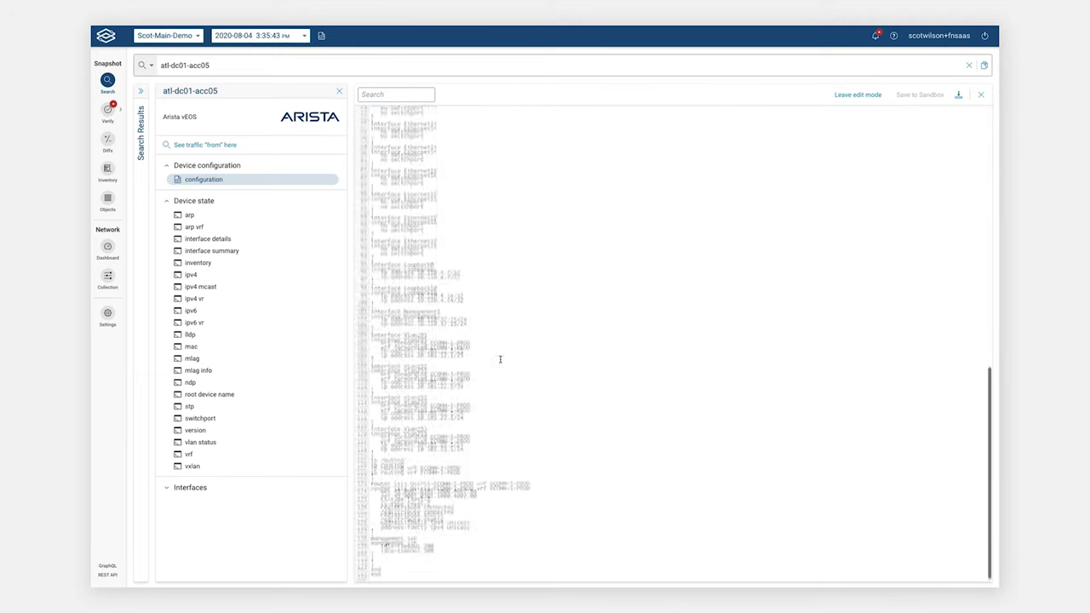
left_click(384, 473)
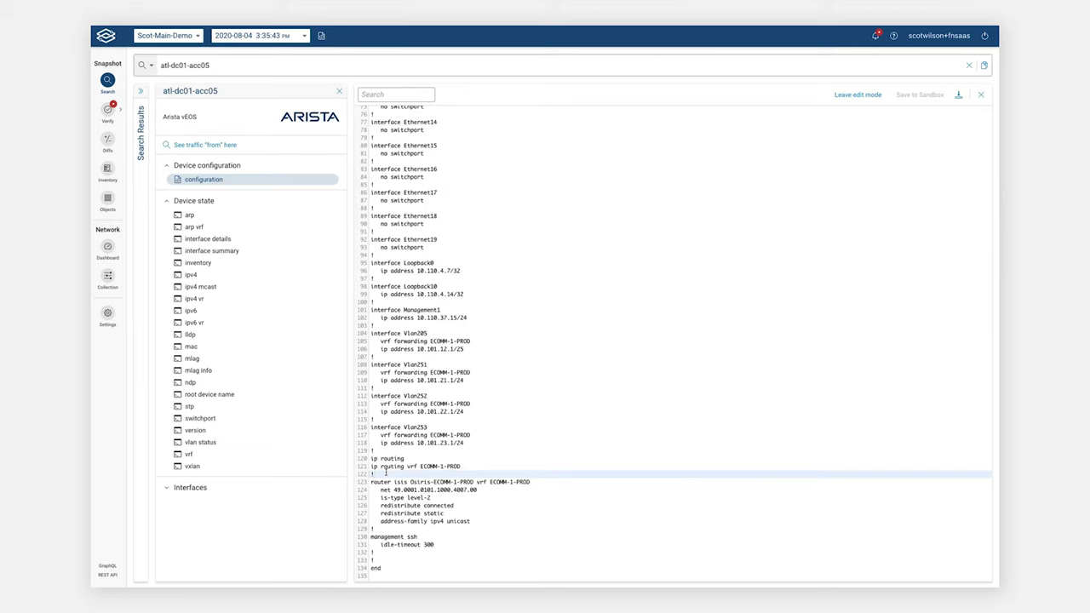
type("ip access-list ZT    10 permit tcp 10.110.3.73/32 any eq 443    20 deny ip any any !")
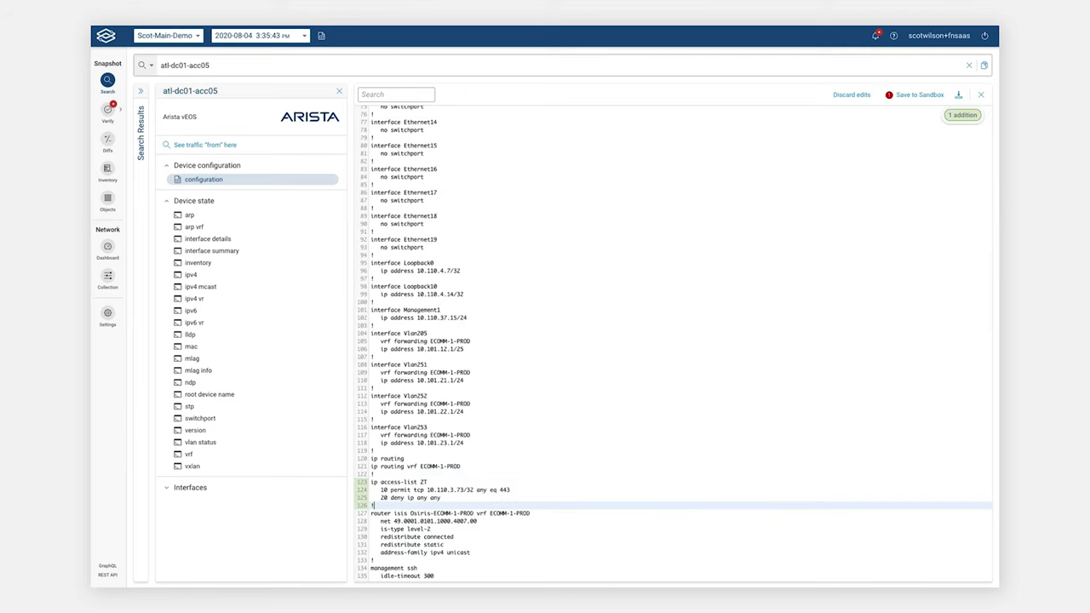
left_click_drag(429, 490, 463, 491)
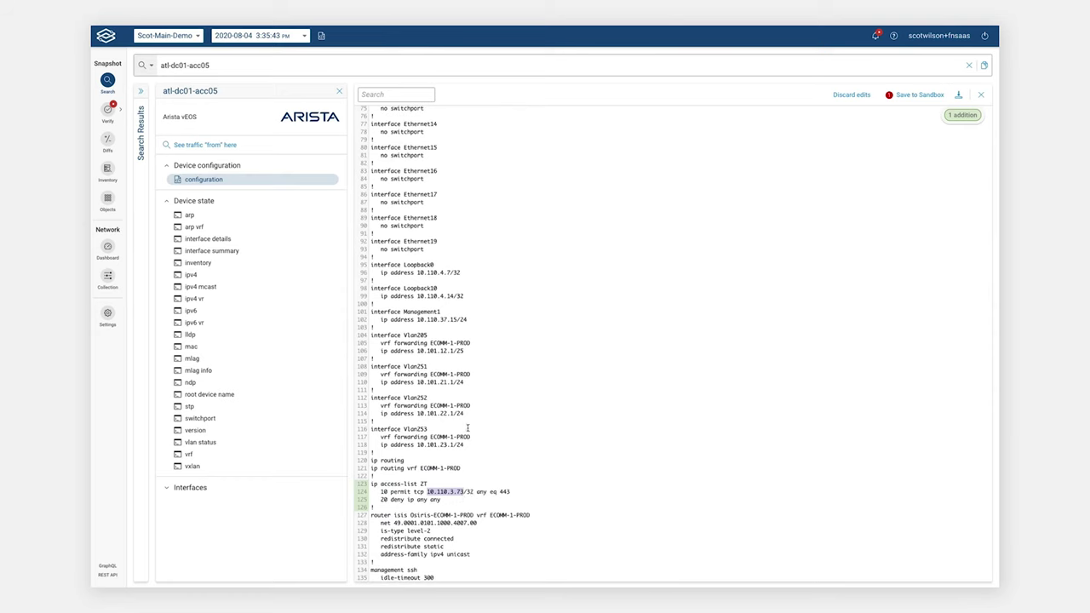
Add "ip access-group ZT out" under interface Vlan251 and save the config edits to the Sandbox
left_click(468, 381)
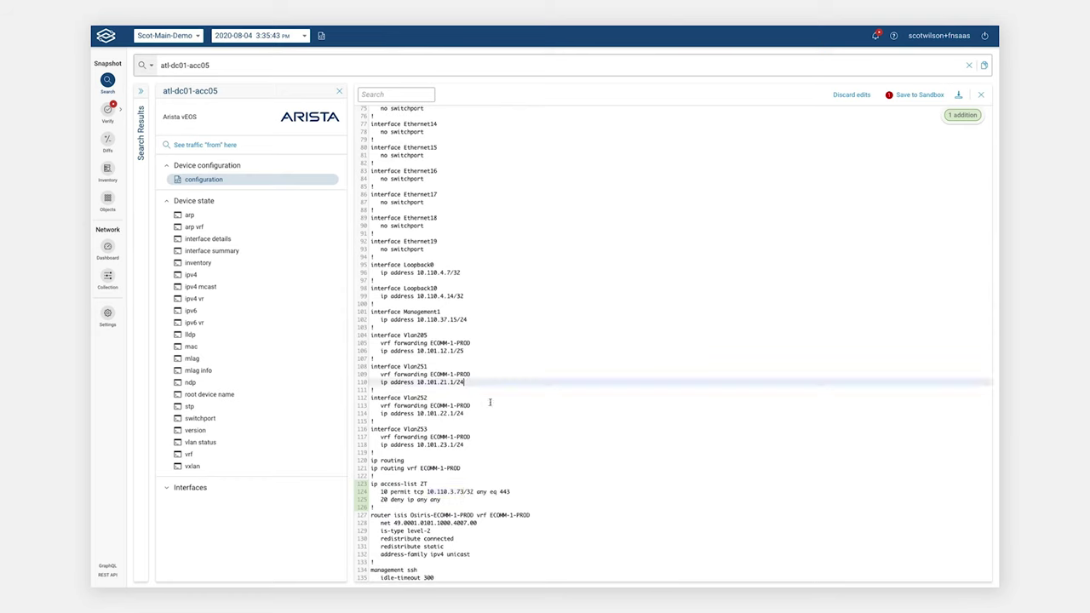
key("Return")
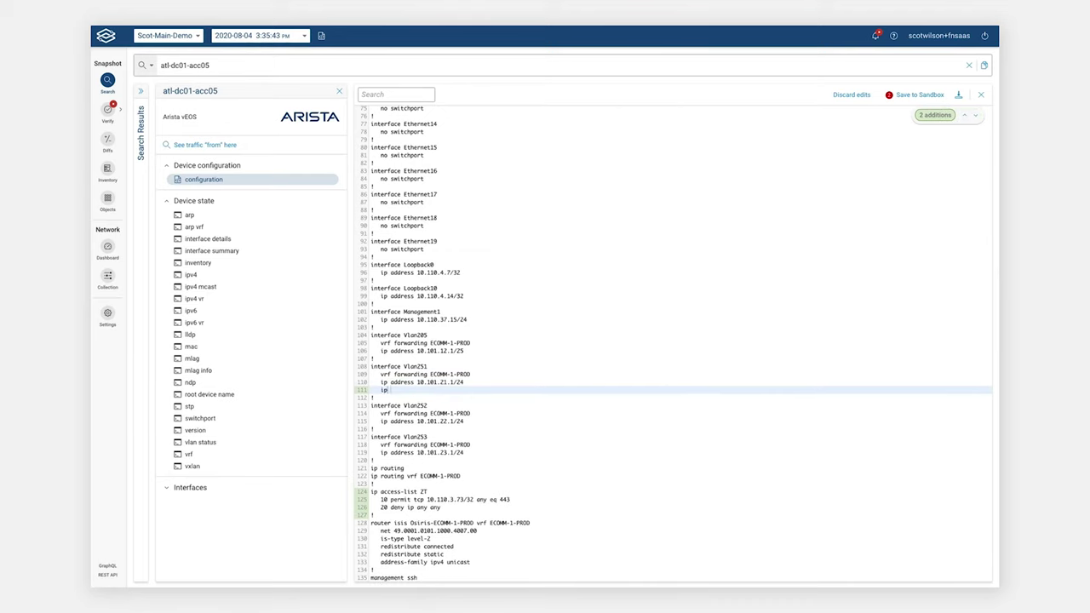
type("ip access-group ZT out")
left_click(920, 96)
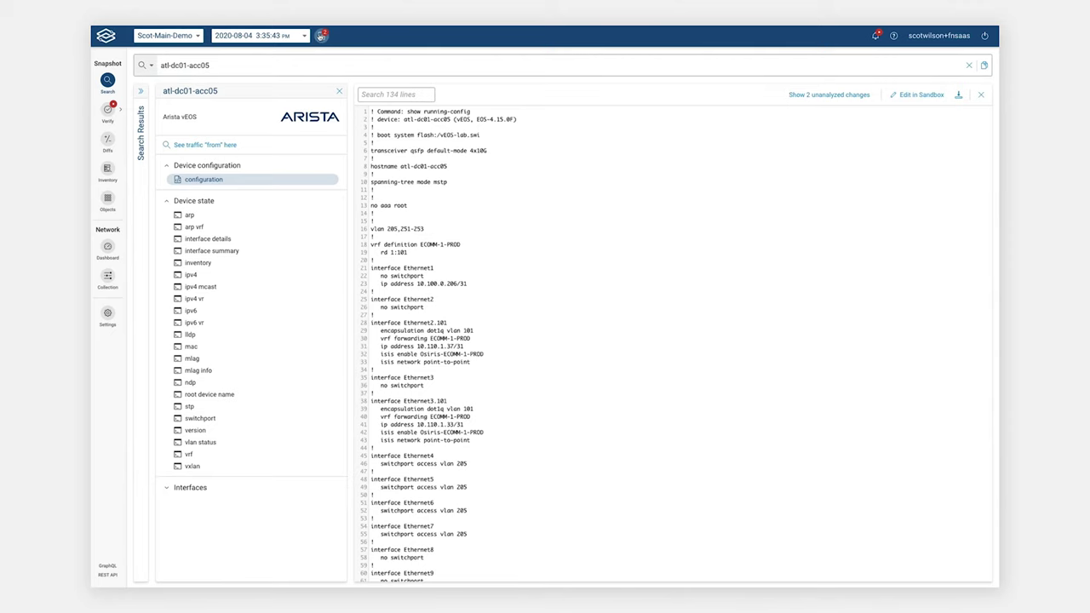
Analyze the atl-dc01-acc05 Sandbox changes and filter the compared intent checks to passed before and failed after
left_click(320, 36)
left_click(310, 145)
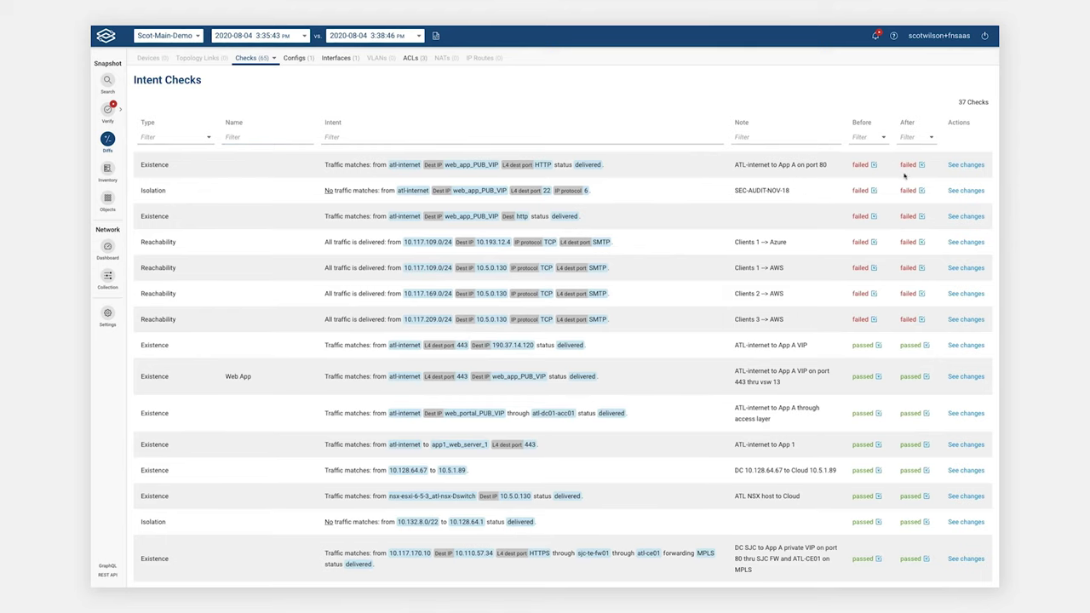
scroll(893, 253, "down", 1)
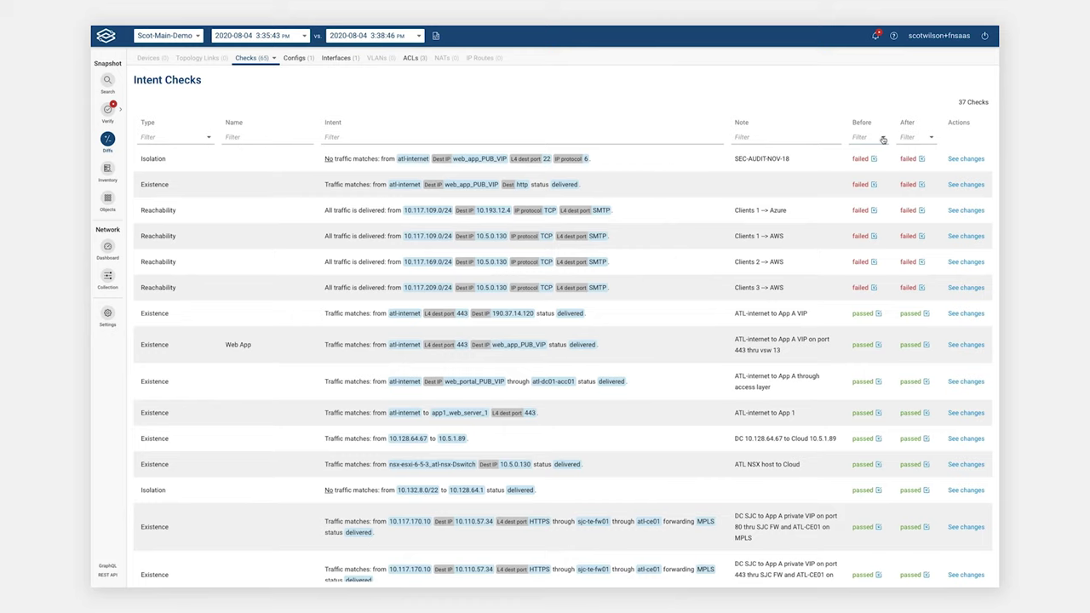
left_click(883, 137)
left_click(872, 178)
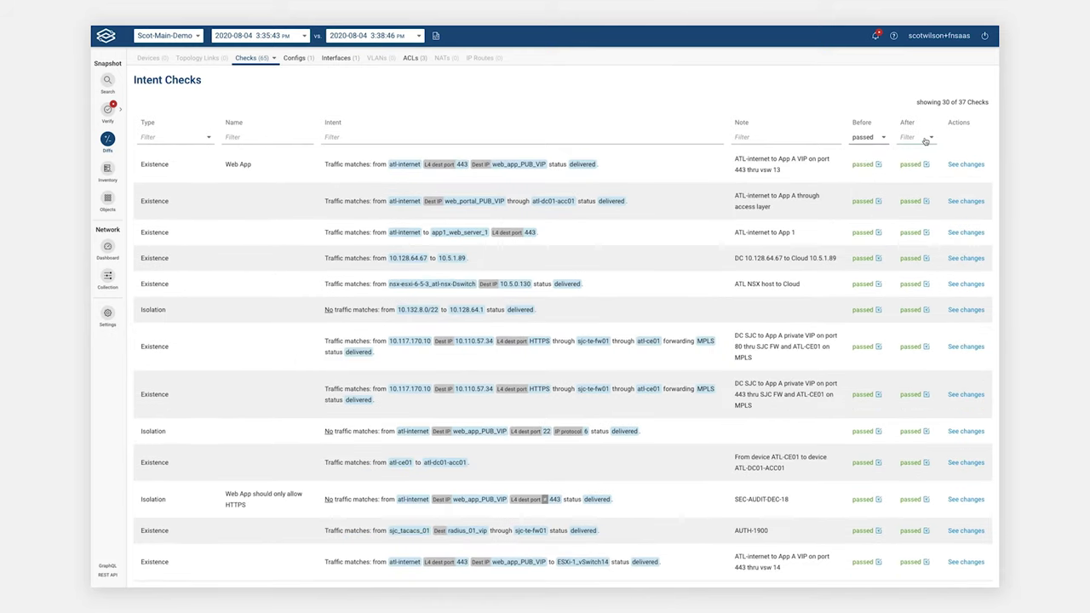
left_click(925, 141)
left_click(921, 160)
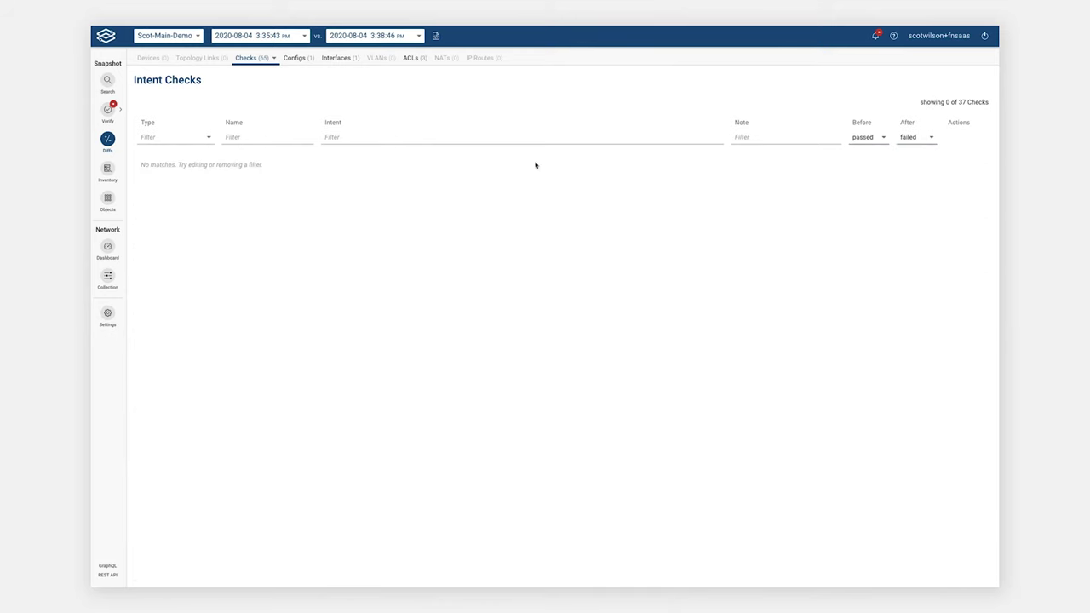
Rerun the recent delivered-traffic search to 10.101.21.11 with L4 dest port ≠ 443 on the newly changed snapshot
left_click(108, 82)
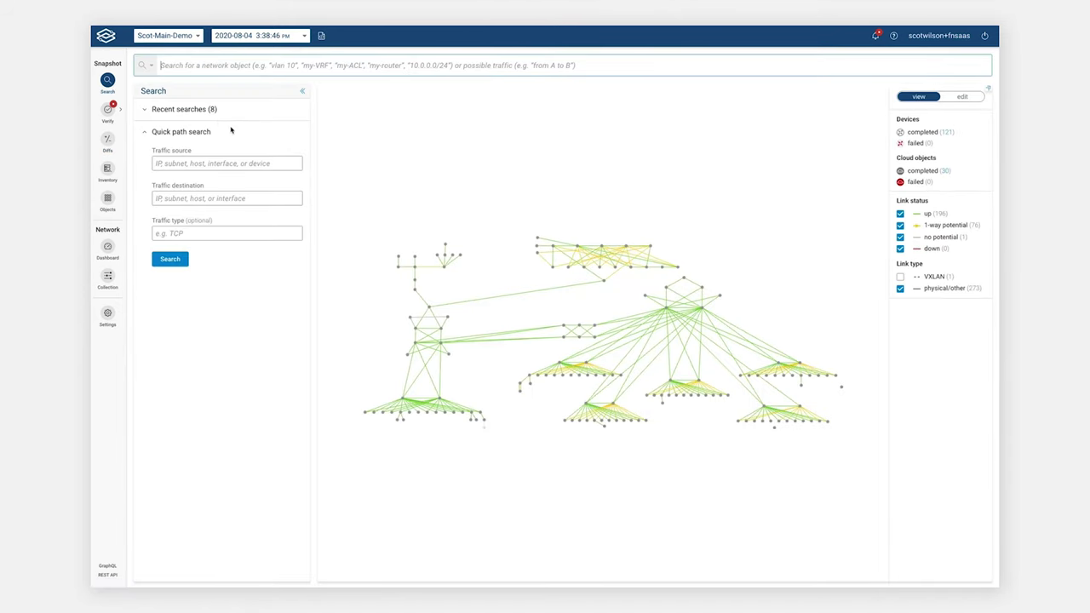
left_click(198, 111)
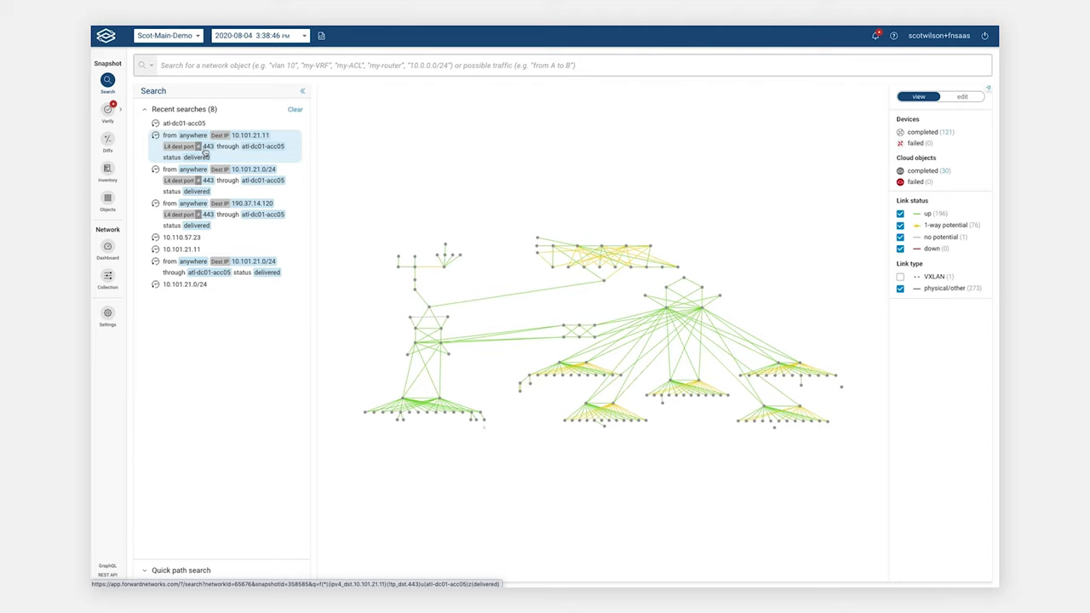
left_click(233, 148)
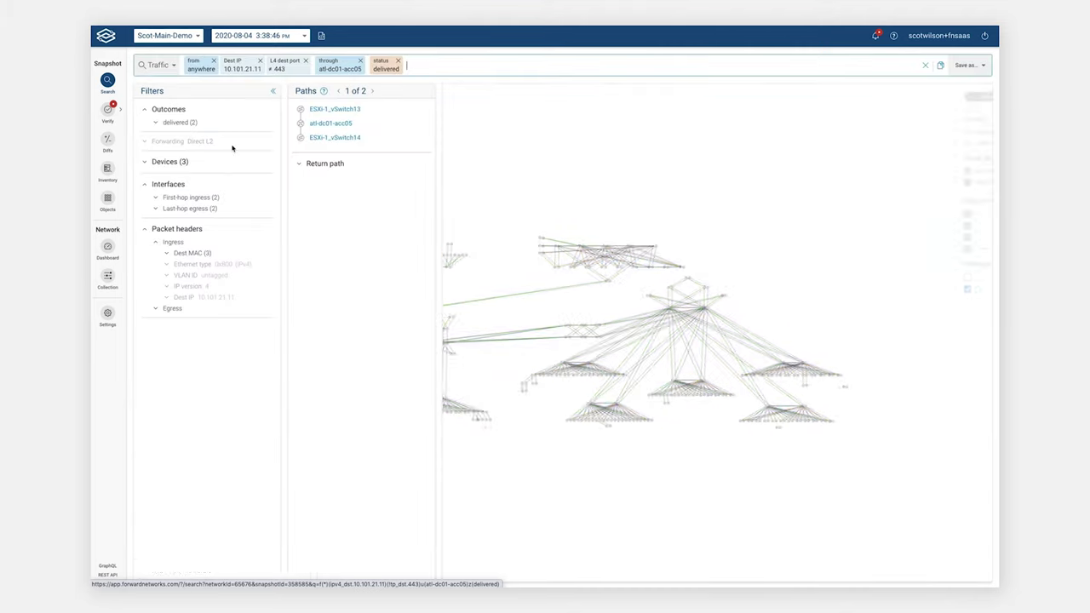